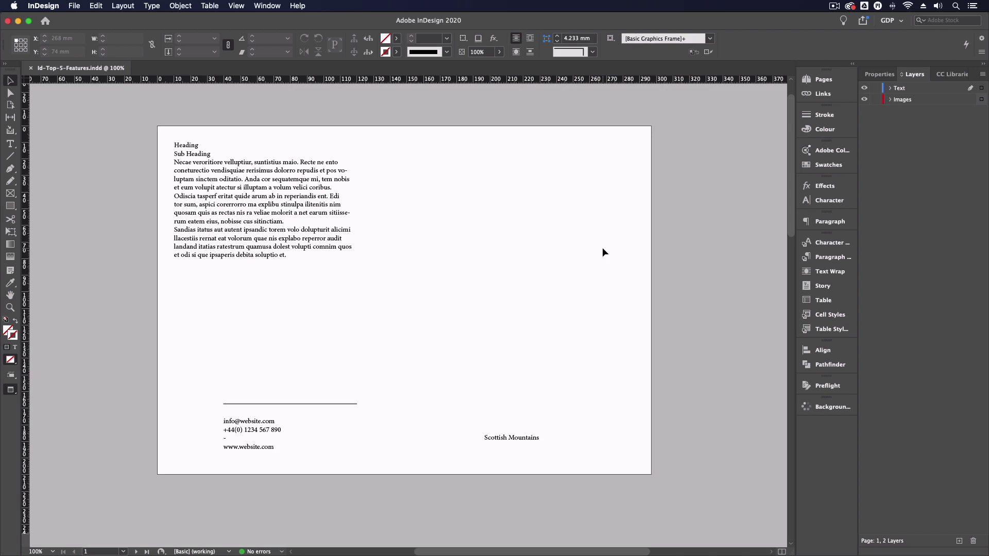
Switch the Id-Top-5-Features spread from Preview to Normal mode to show guides and frame edges
left_click_drag(583, 238, 585, 241)
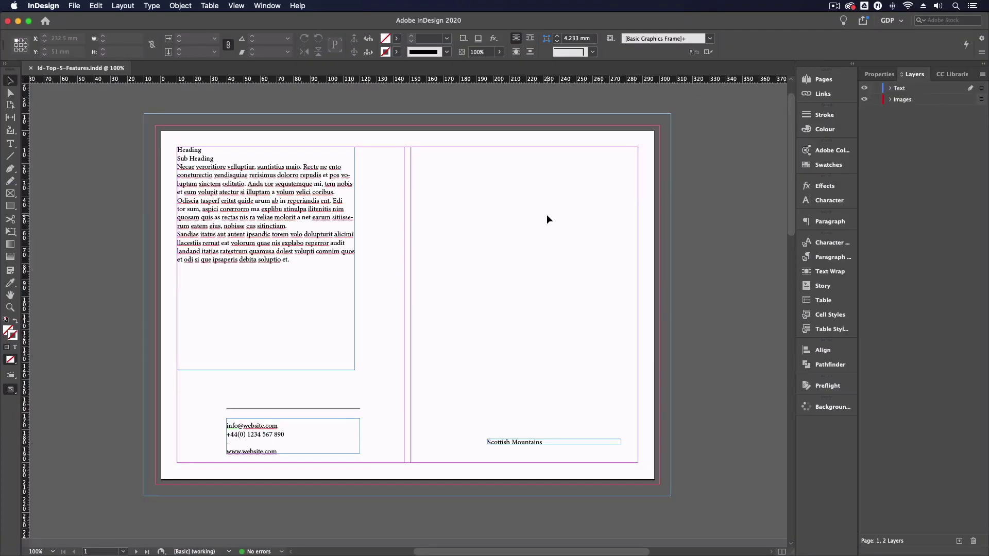
In Document Setup, confirm 3 A4 landscape pages and set 3 mm bleed and 10 mm slug
key("super+equal")
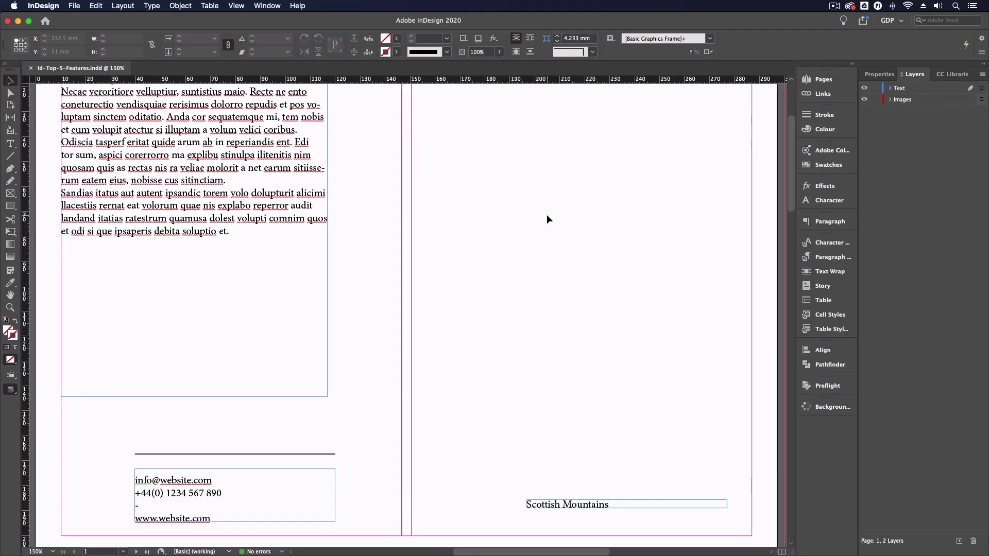
scroll(359, 165, "up", 5)
scroll(366, 192, "left", 4)
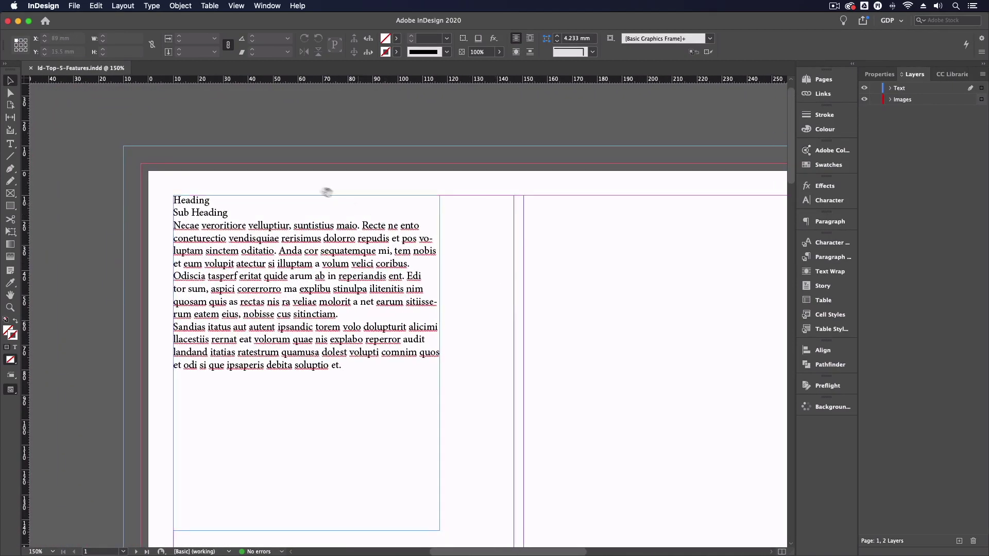
left_click_drag(298, 192, 373, 207)
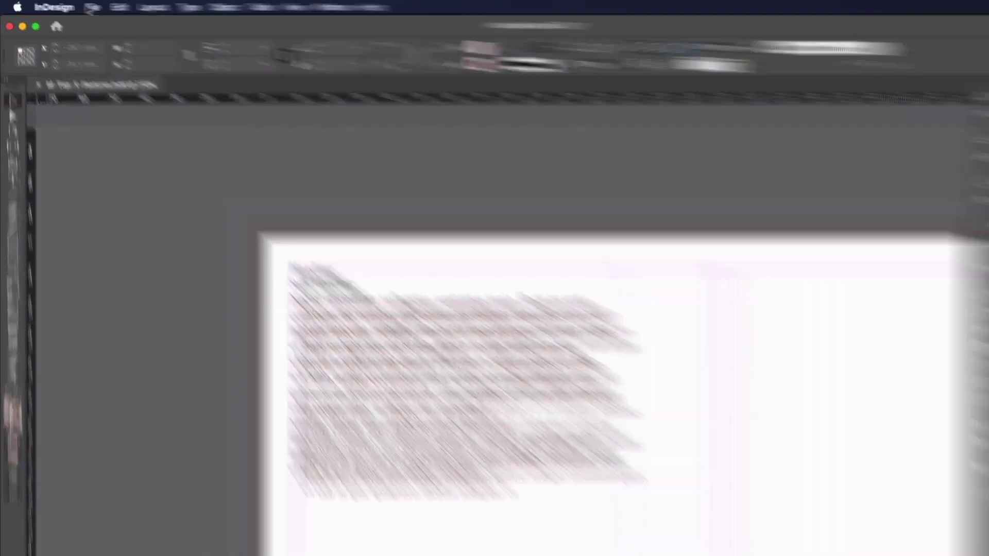
left_click(74, 5)
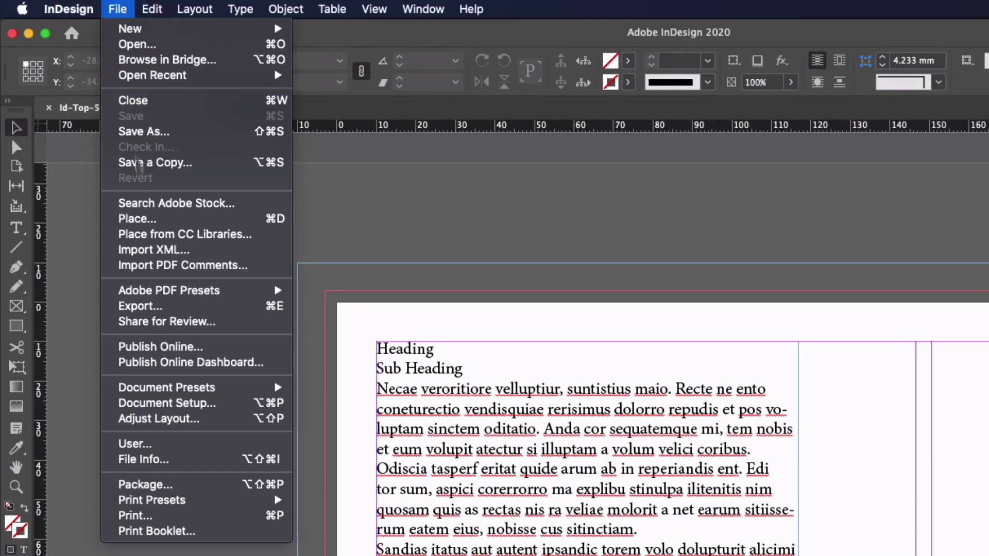
mouse_move(95, 247)
left_click(151, 403)
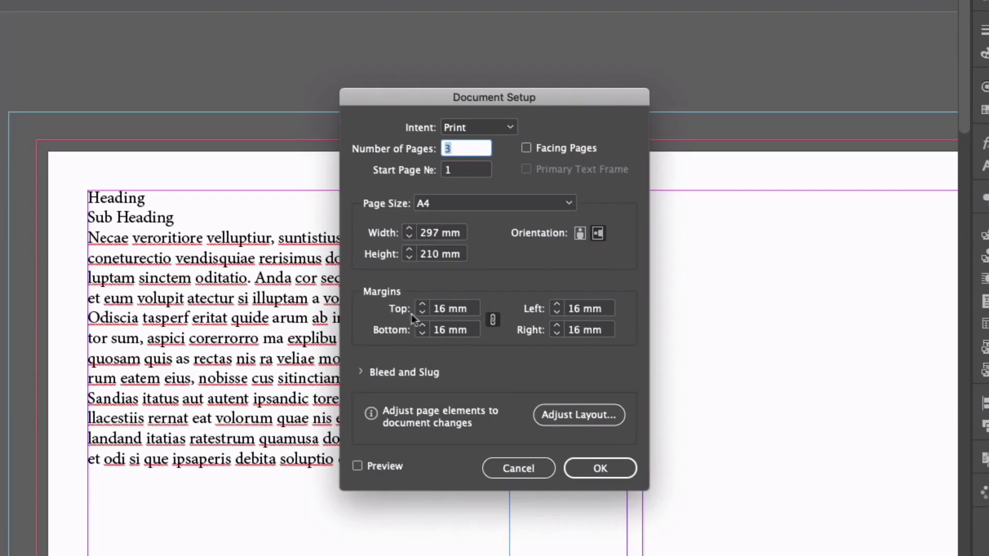
left_click(360, 372)
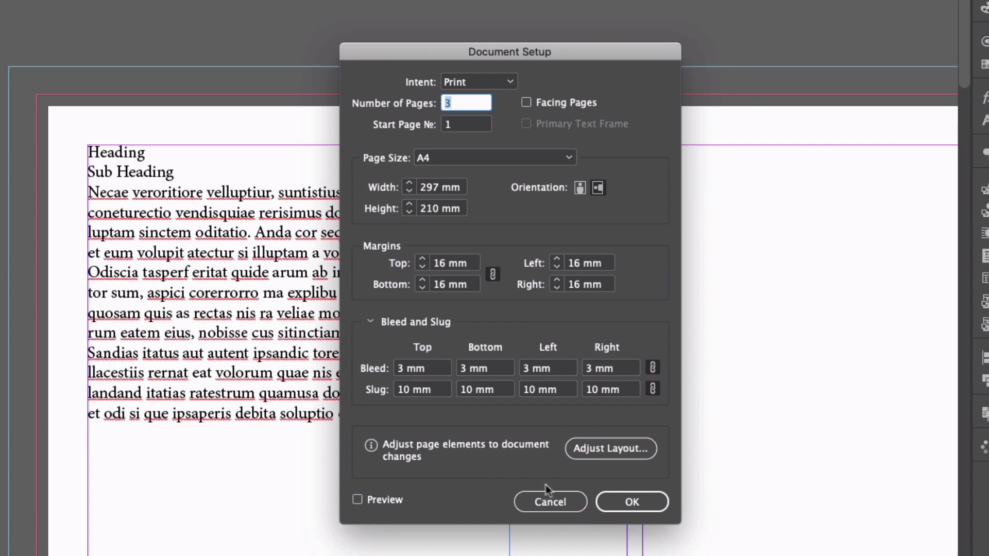
left_click(611, 502)
left_click_drag(461, 304, 383, 275)
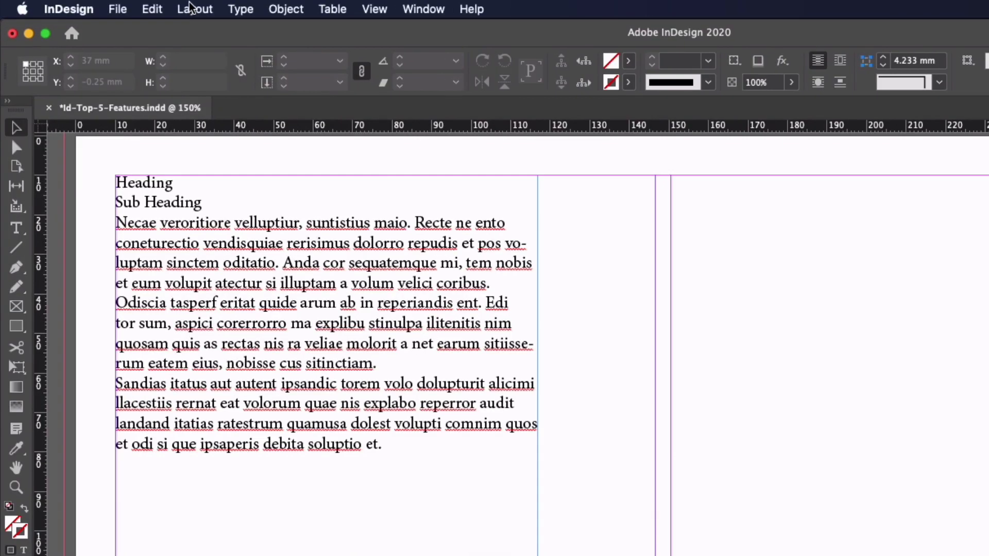
In Margins and Columns, set 12 mm margins, 3 columns and a 12 mm gutter
left_click(136, 6)
left_click(198, 46)
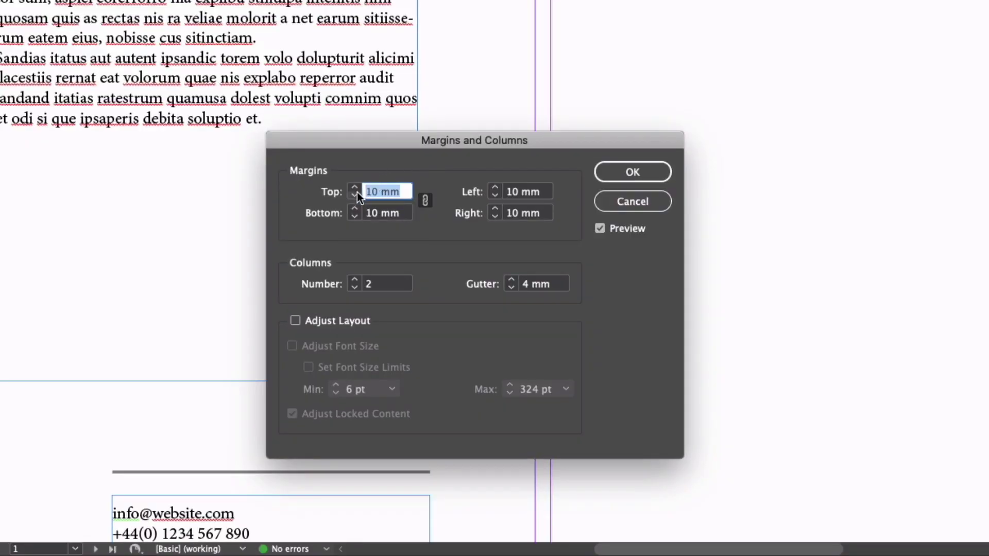
left_click(354, 188)
left_click(354, 187)
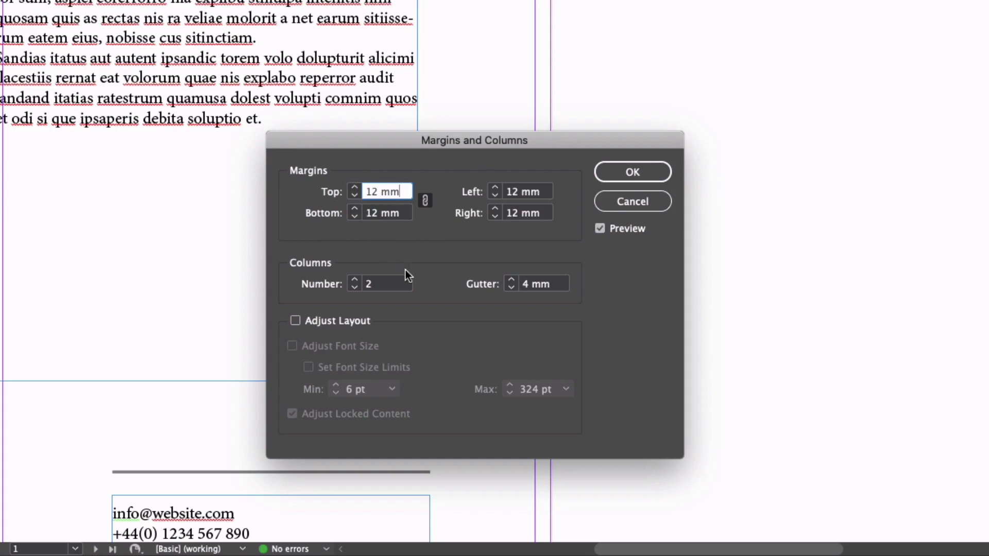
left_click(354, 281)
left_click(504, 283)
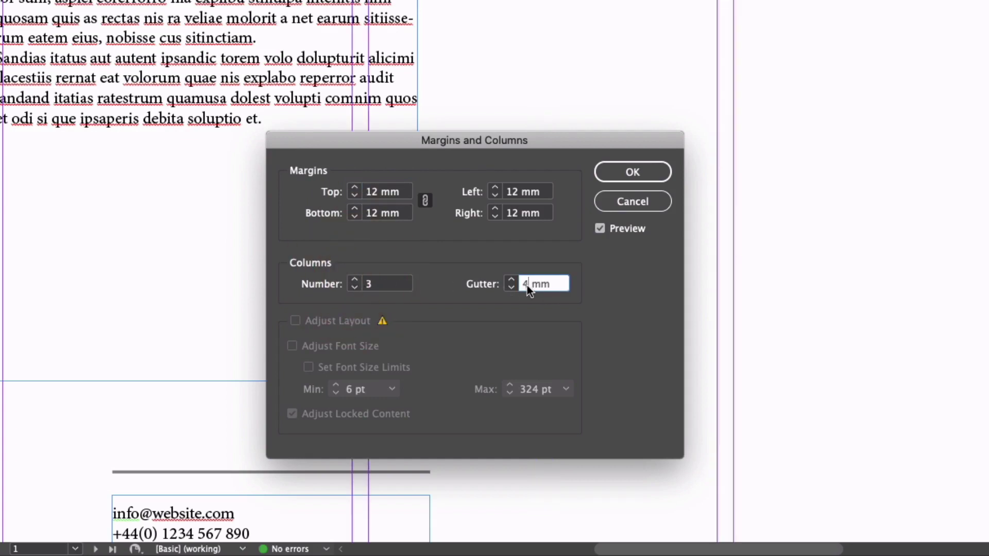
type("12")
left_click(607, 174)
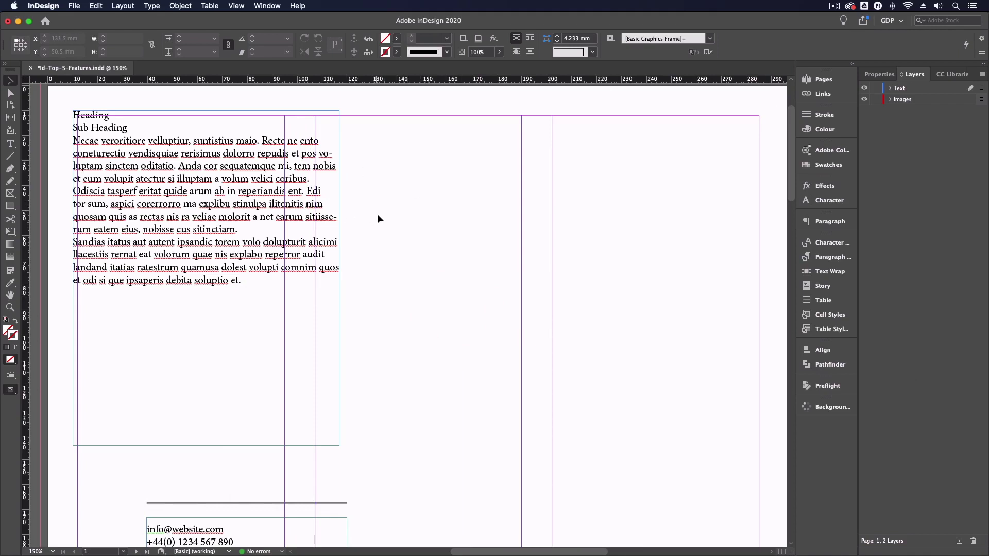
Snap the main text frame to the margins, narrow it to 83 mm, and shorten the rule
key("super+minus")
scroll(384, 217, "down", 2)
scroll(385, 218, "left", 2)
left_click(287, 166)
left_click_drag(287, 166, 291, 170)
left_click_drag(398, 228, 351, 229)
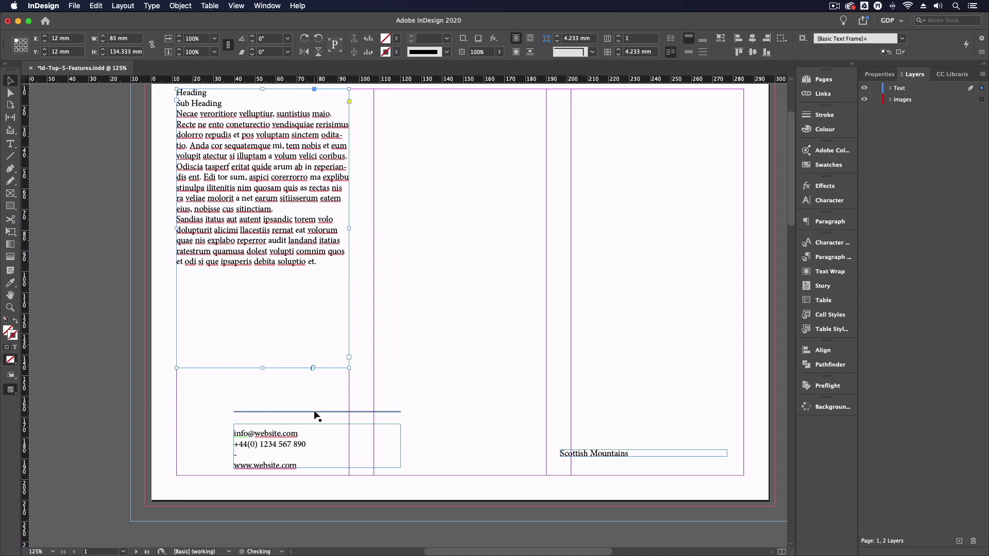
left_click_drag(316, 411, 345, 390)
left_click(398, 246)
Pull a horizontal guide from the top ruler to about 122.333 mm
key("super+minus")
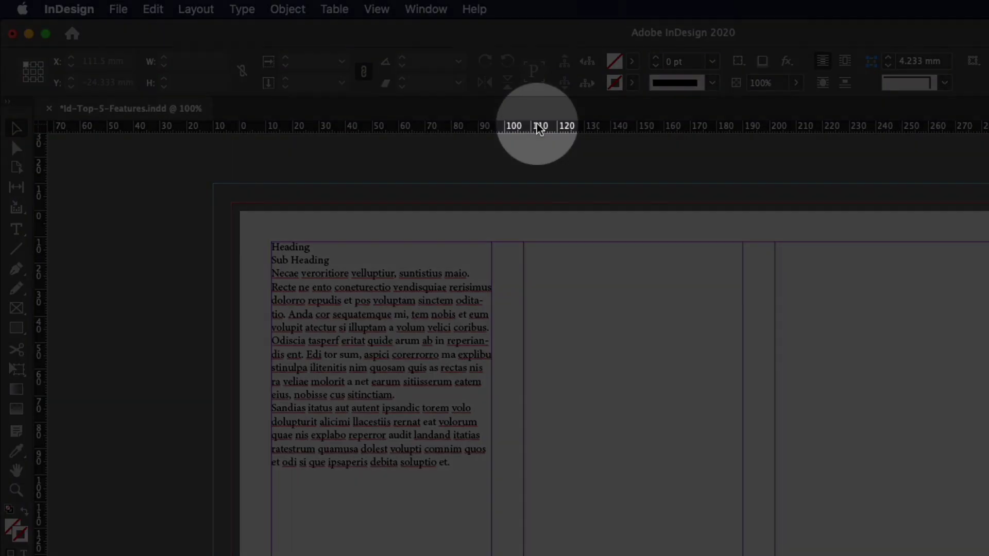
left_click_drag(341, 81, 358, 343)
mouse_move(421, 356)
left_mouse_down()
mouse_move(419, 336)
mouse_move(418, 343)
left_mouse_up()
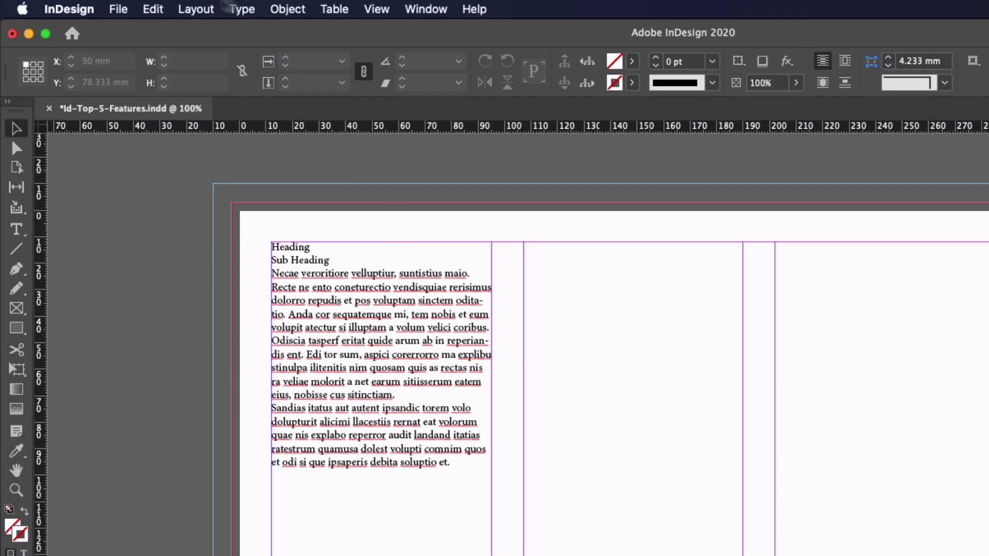
left_click(197, 9)
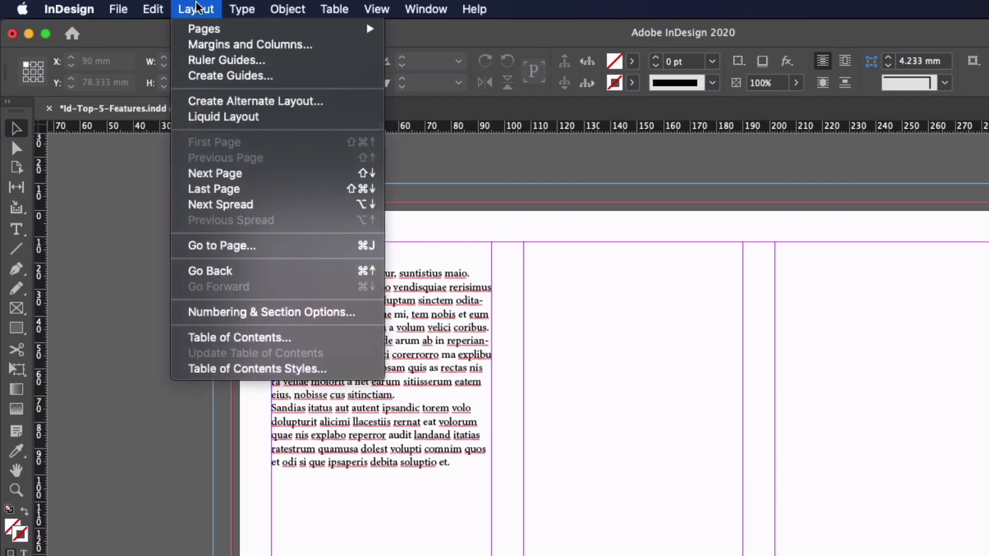
left_click(209, 77)
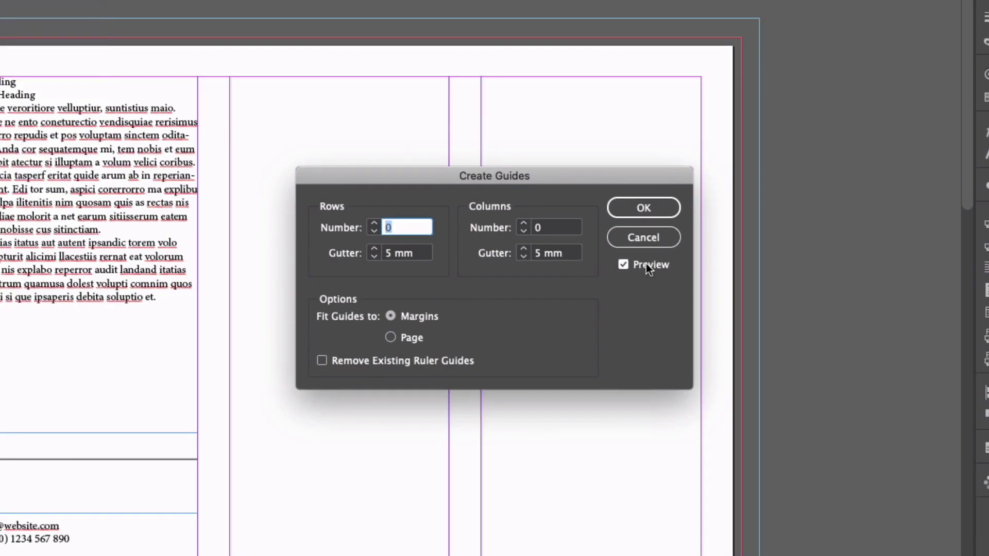
left_click(374, 224)
left_click(374, 223)
left_click(374, 223)
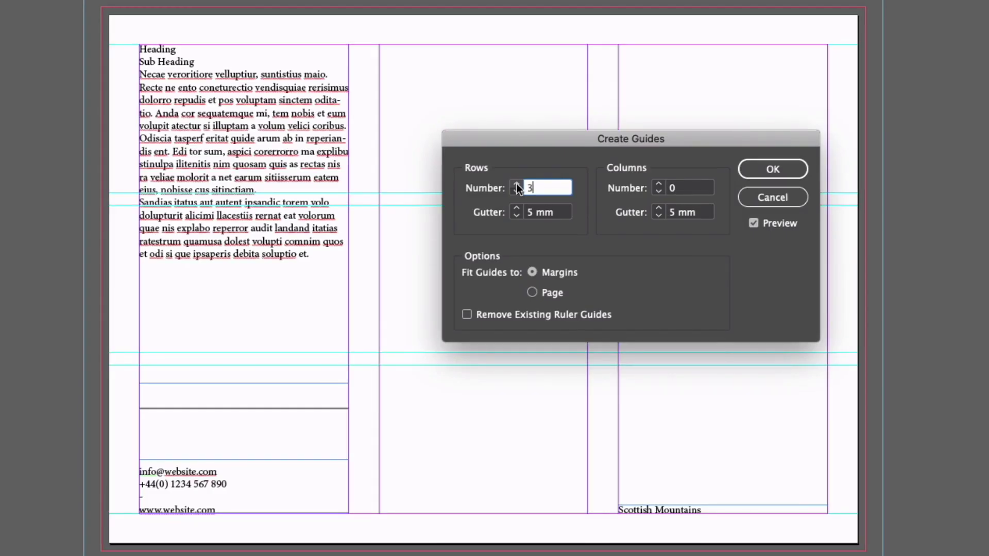
left_click(517, 216)
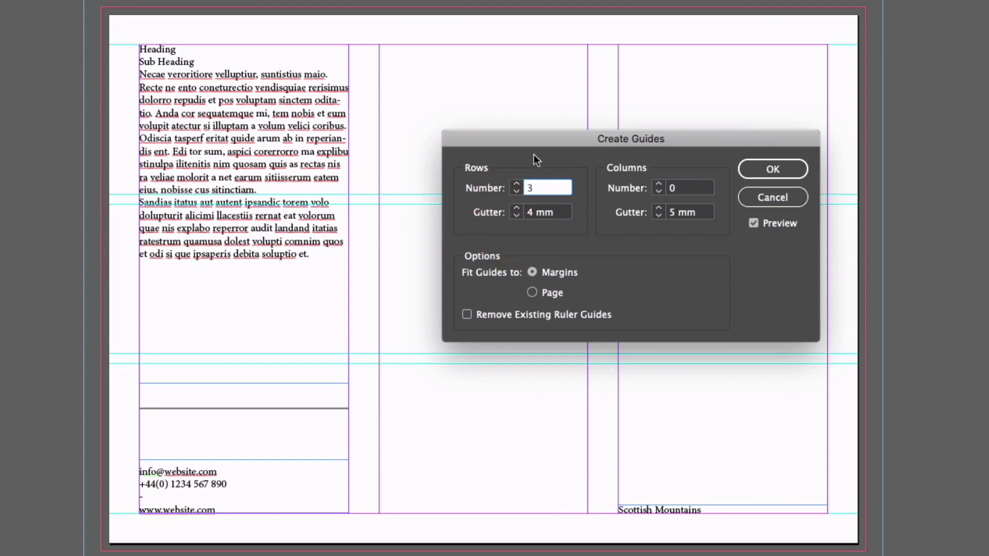
left_click_drag(530, 145, 641, 36)
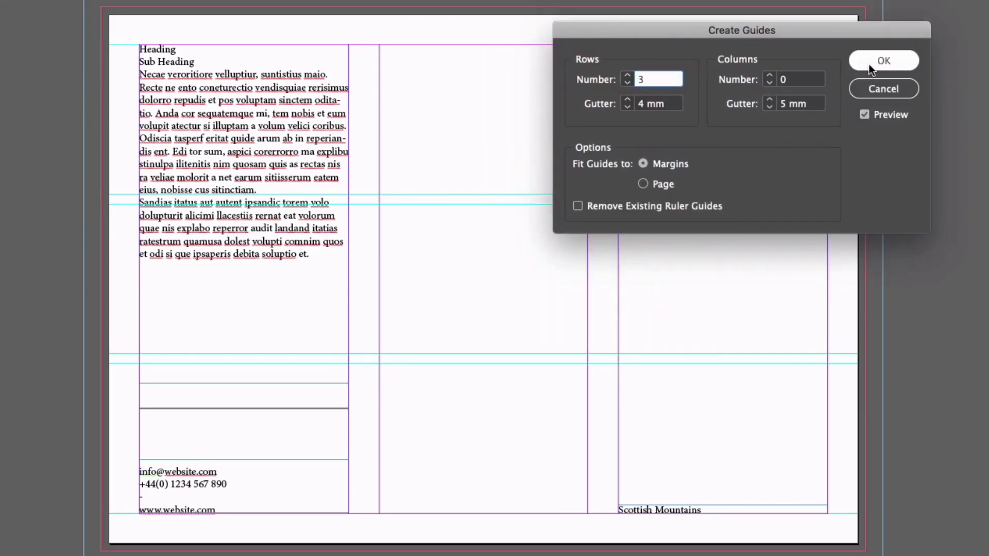
left_click(862, 82)
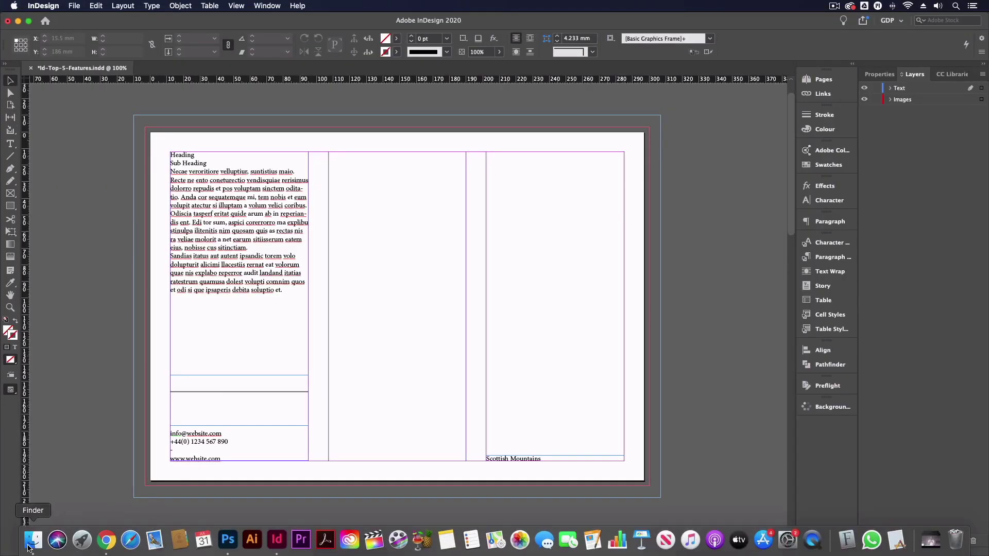
Quick Look the Links folder images, then drag Image-4.jpg onto the brochure page
left_click(29, 547)
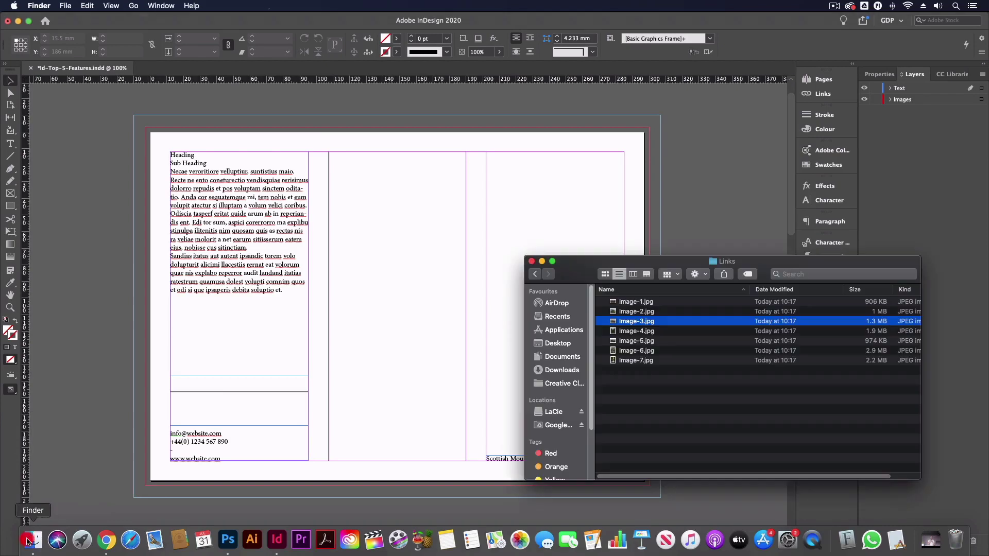
left_click(628, 303)
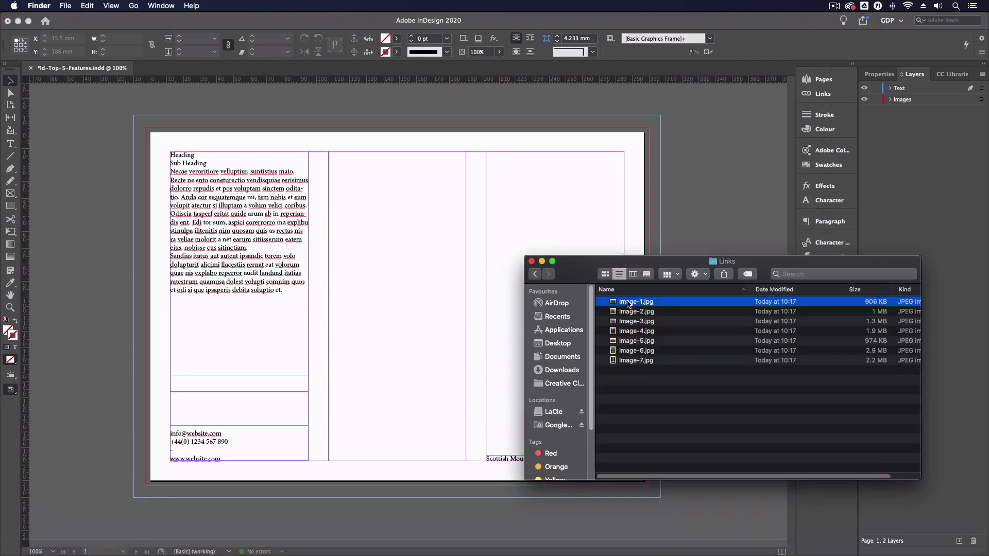
key("space")
key("Down")
key("Down")
key("Down")
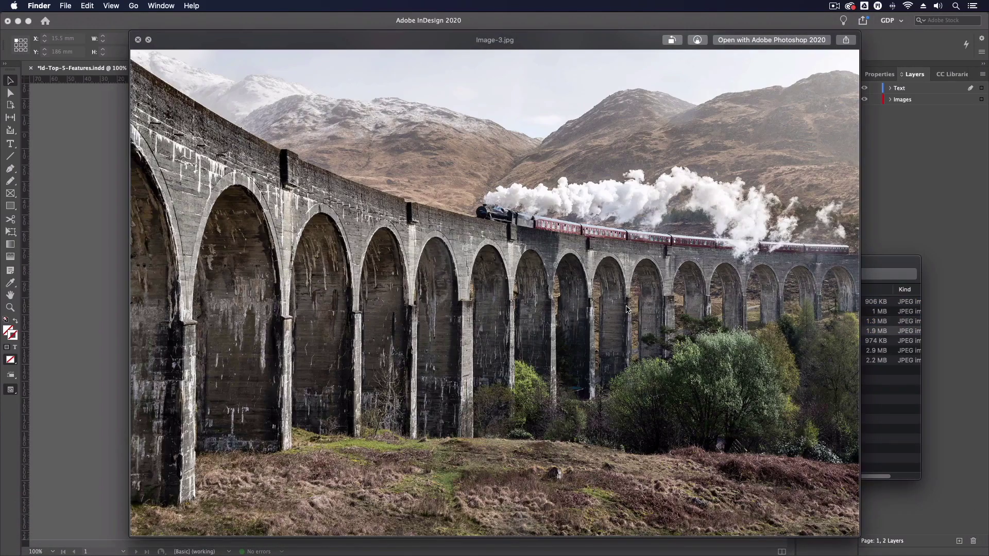
key("space")
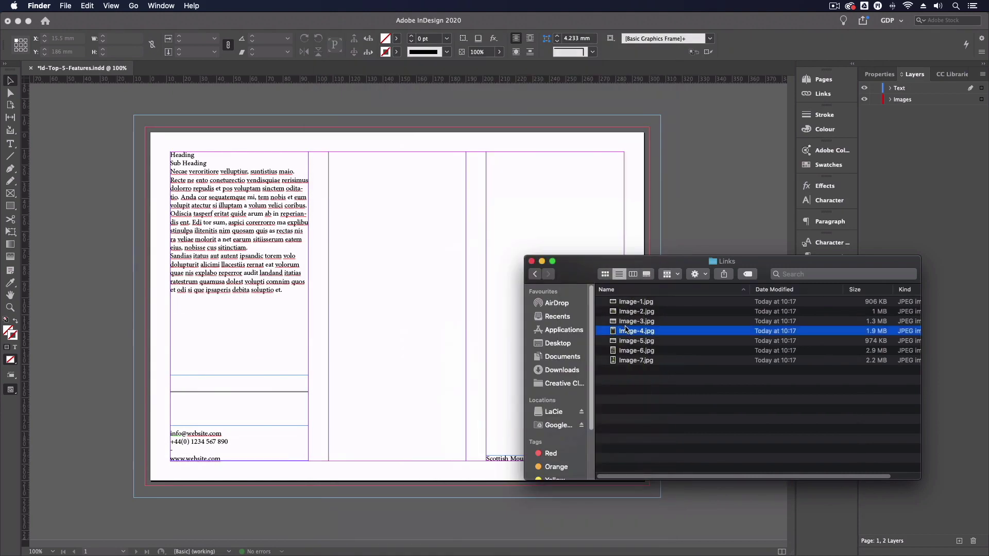
left_click_drag(627, 333, 393, 220)
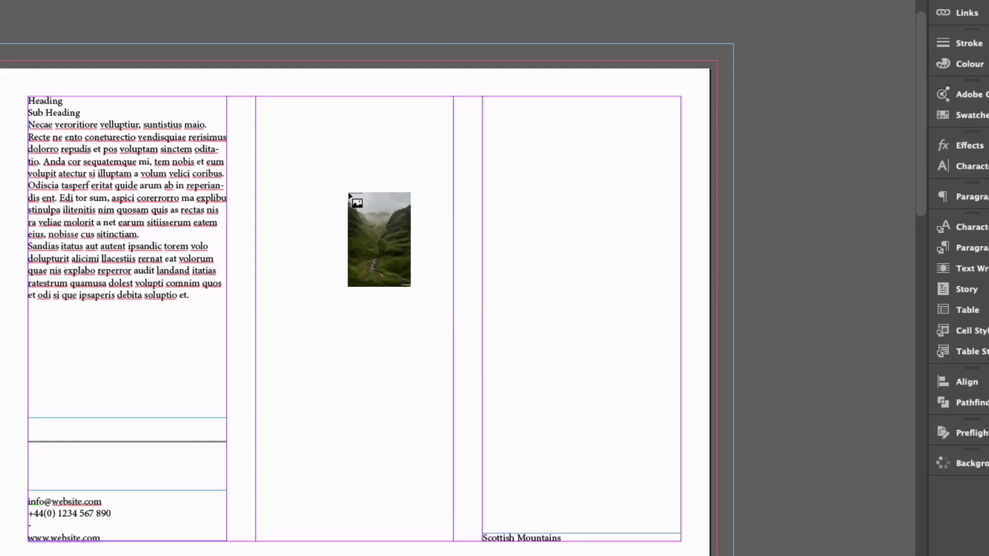
left_click_drag(349, 194, 299, 130)
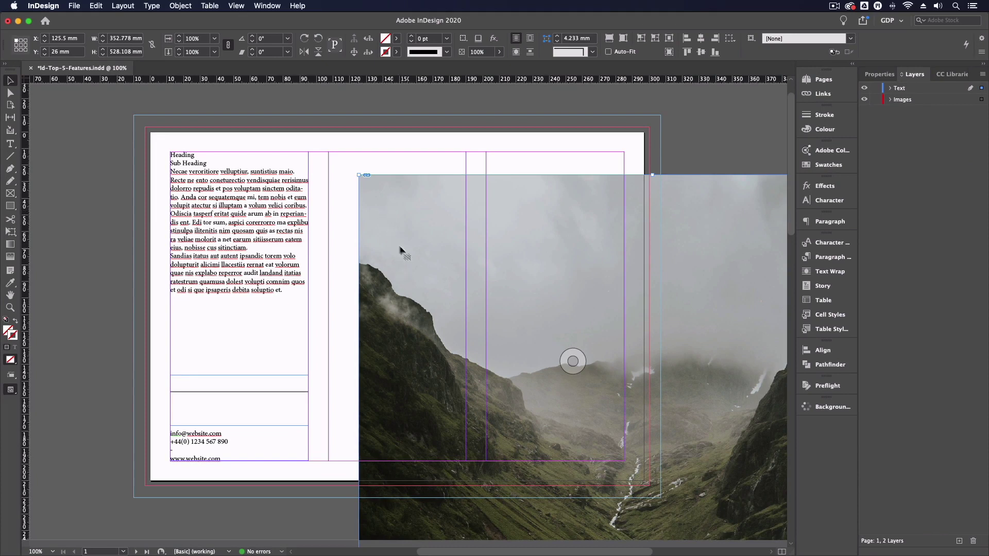
Move the mountain photo frame, scale it to 25%, and drag its corner out to about 193 × 216 mm
left_click_drag(397, 243, 372, 205)
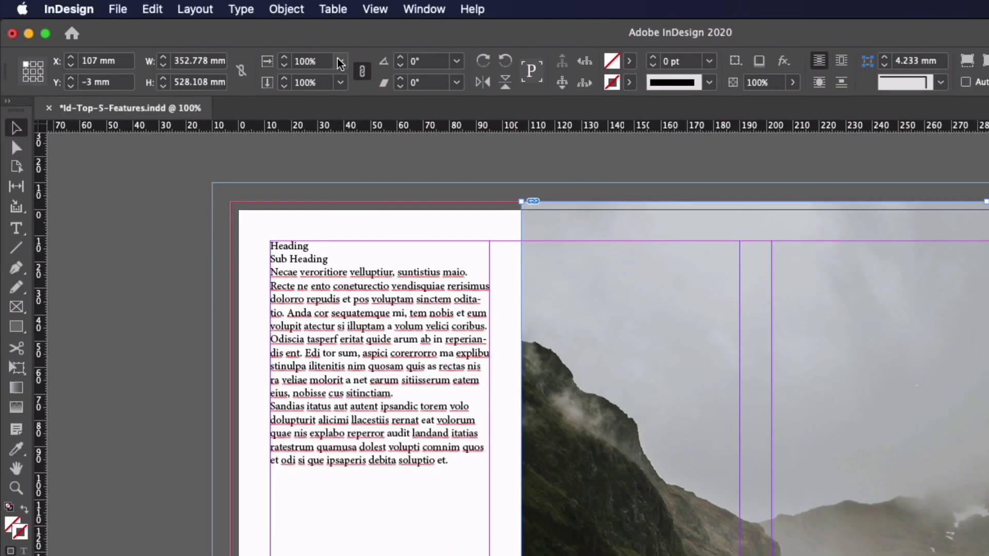
left_click(339, 62)
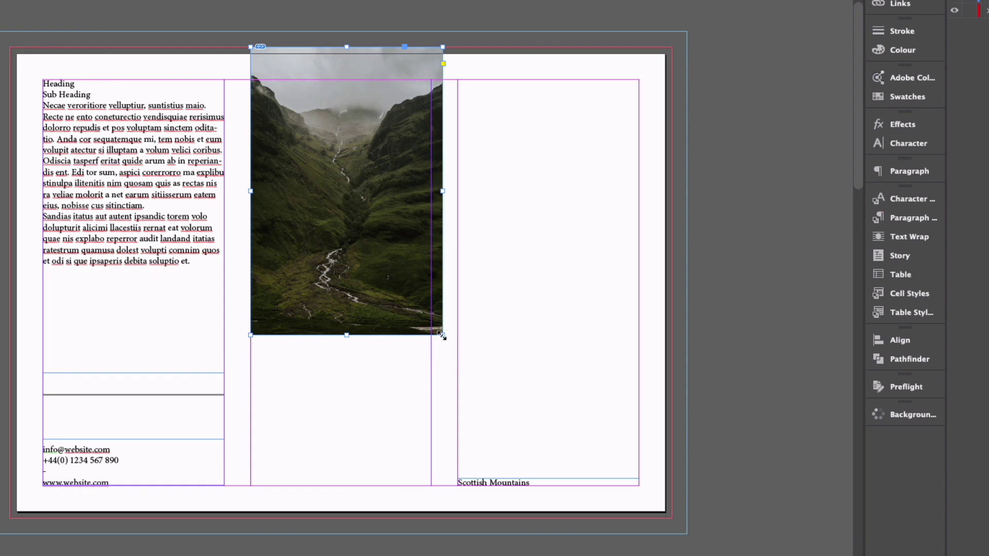
left_click_drag(442, 335, 532, 423)
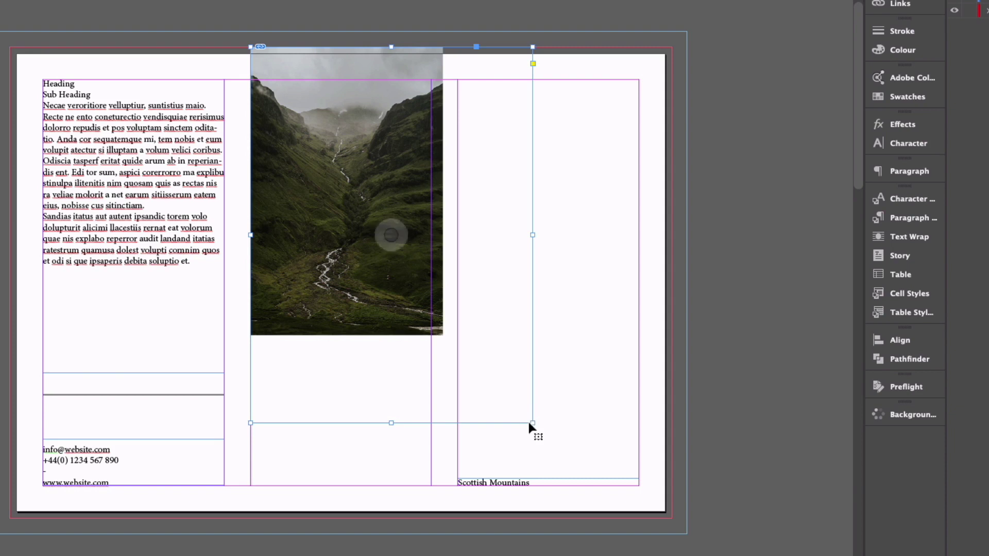
left_click_drag(533, 423, 670, 521)
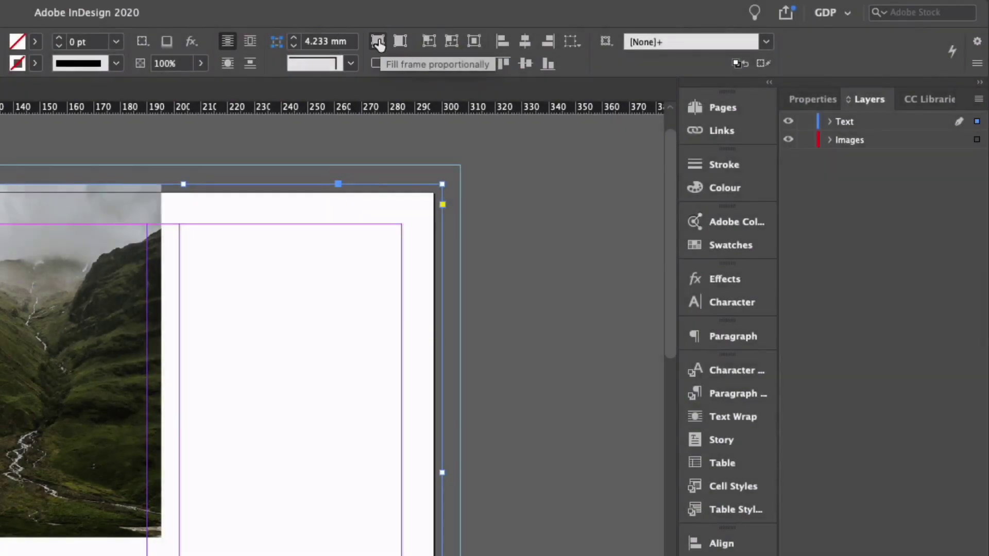
Fill the frame proportionally, scale the photo to 122.5 mm wide, then fit the frame to content
left_click(378, 42)
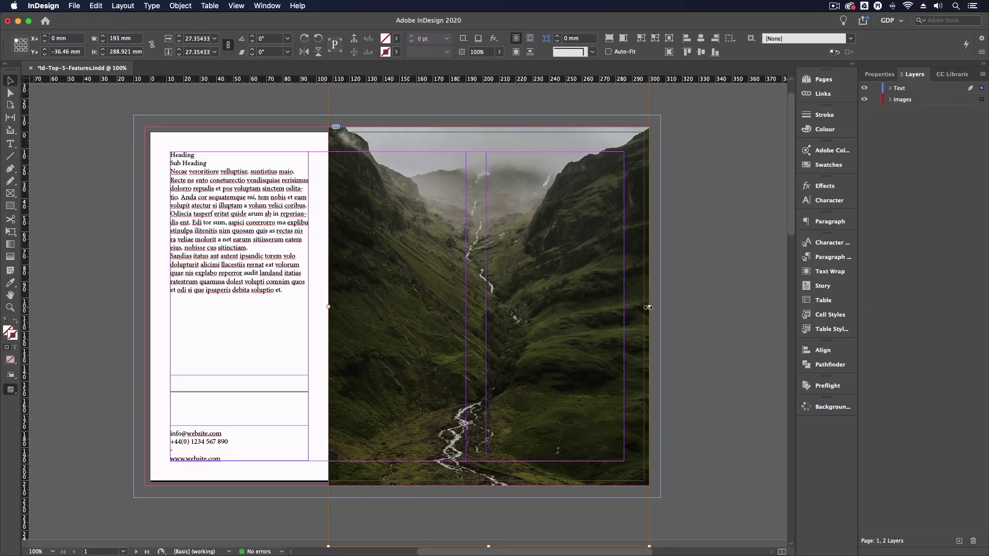
left_click_drag(648, 308, 532, 308)
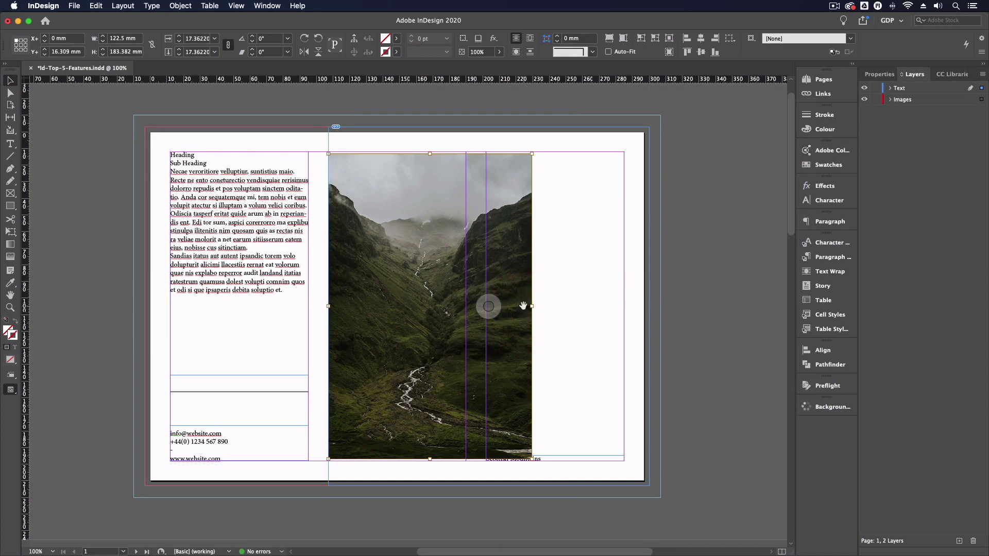
left_click(608, 39)
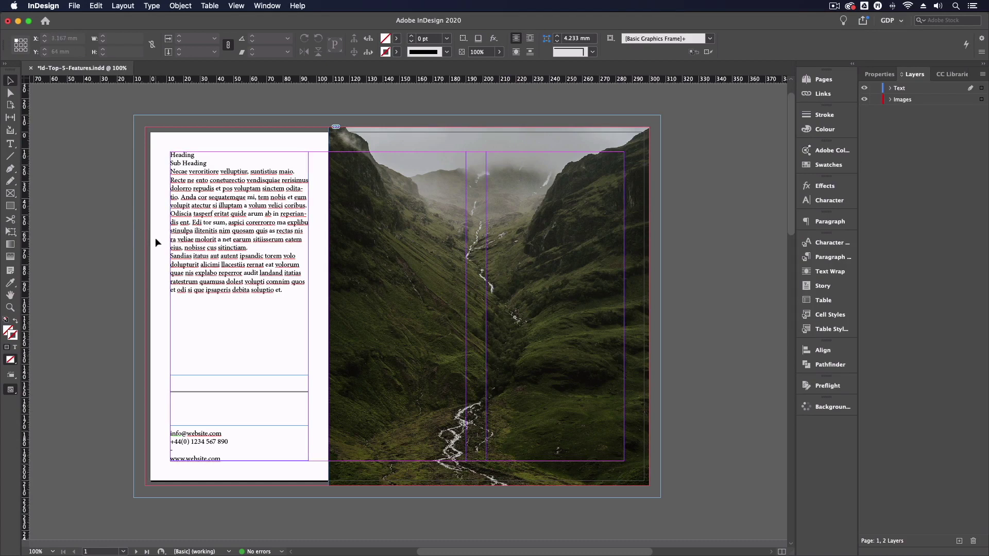
Show the Paragraph Styles panel and apply Heading to the left frame's first line
scroll(100, 268, "up", 1)
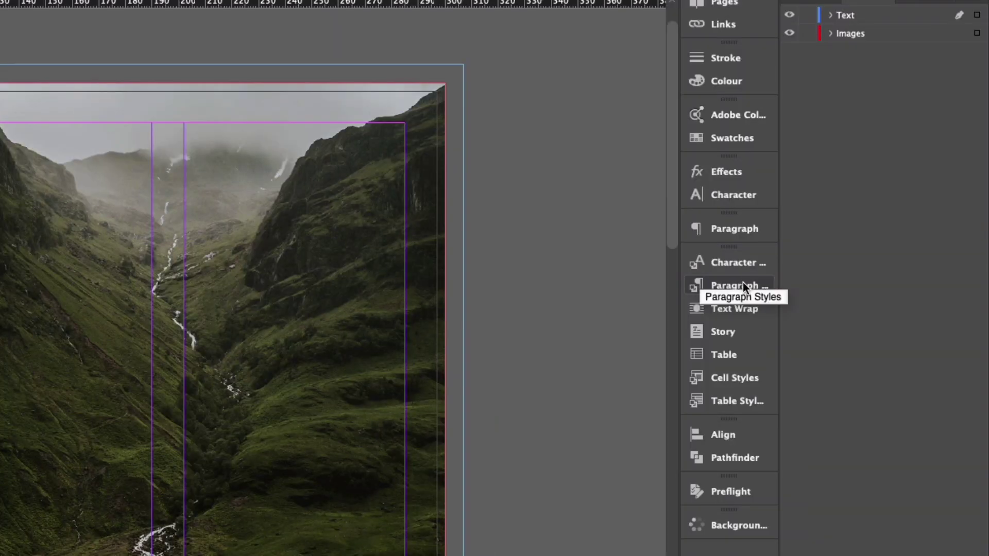
left_click(743, 284)
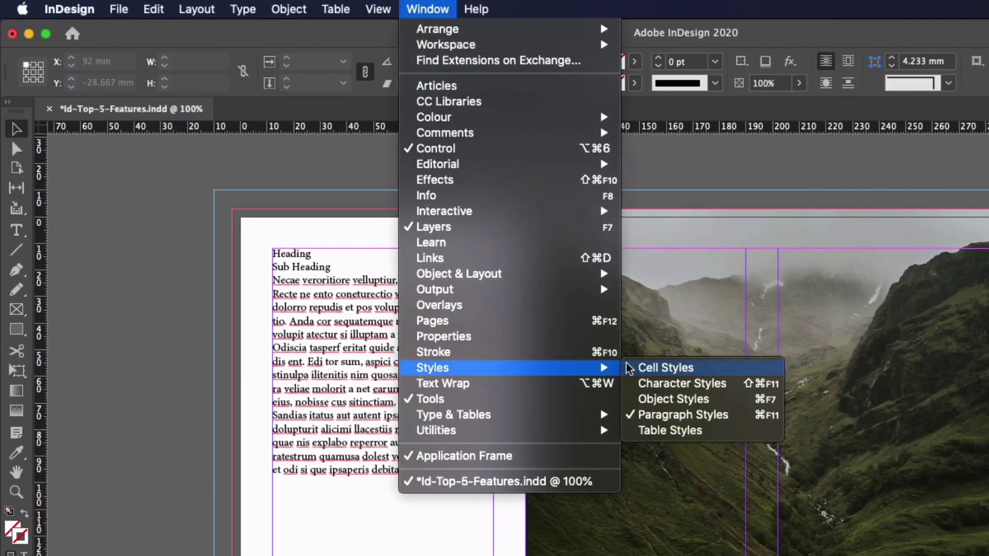
left_click(667, 417)
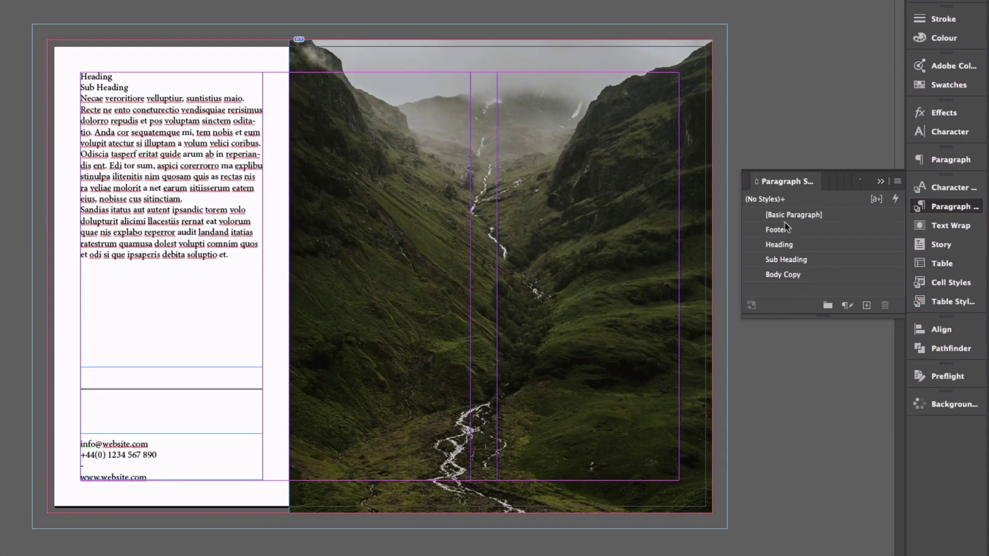
left_click(143, 174)
double_click(141, 146)
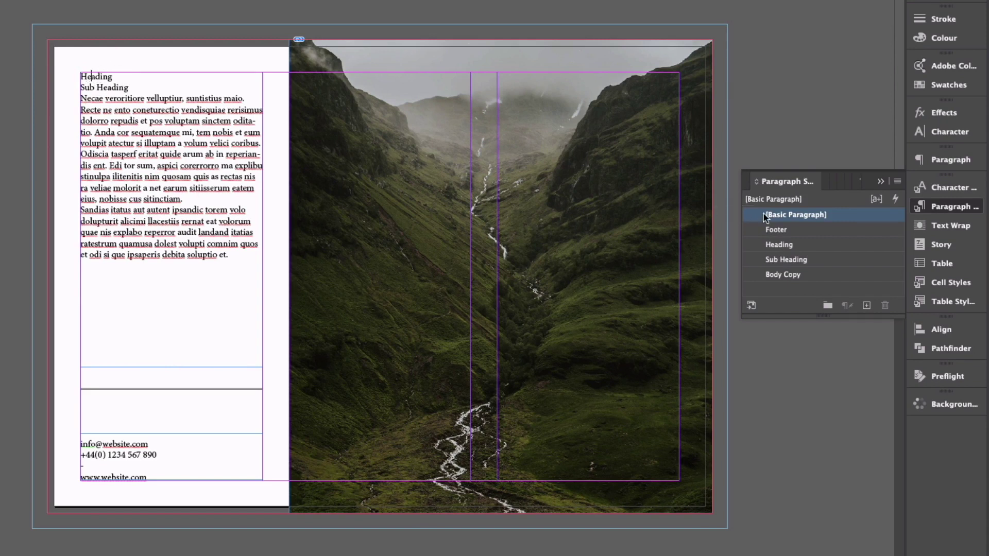
left_click(796, 246)
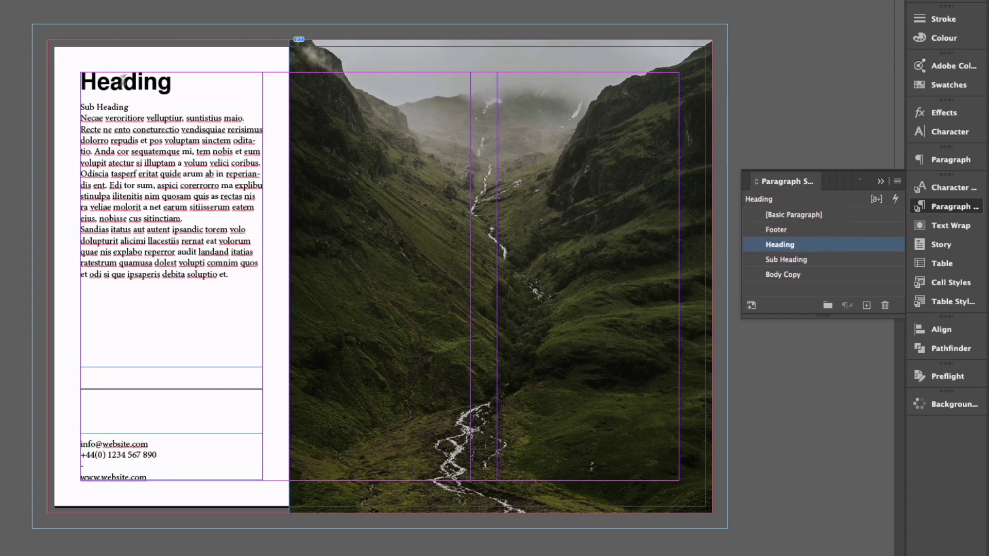
Apply Sub Heading to the sub heading line and Body Copy to the body text, then select the footer text
left_click(101, 106)
left_click(771, 259)
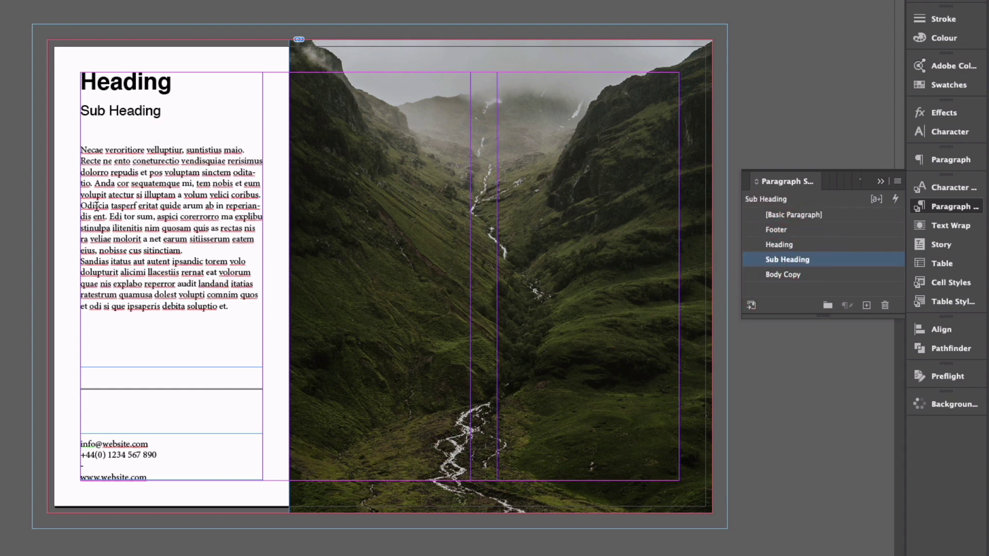
left_click_drag(81, 150, 287, 360)
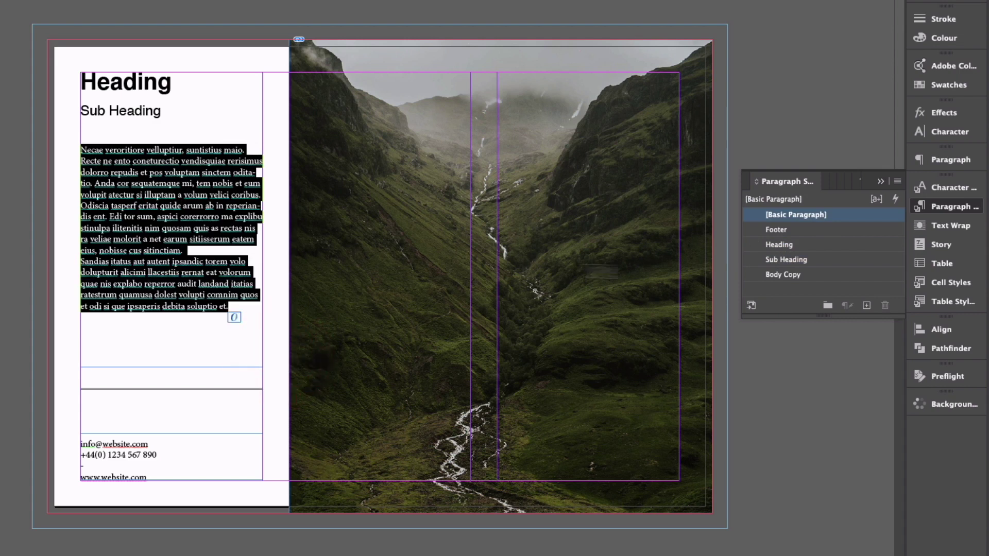
left_click(805, 276)
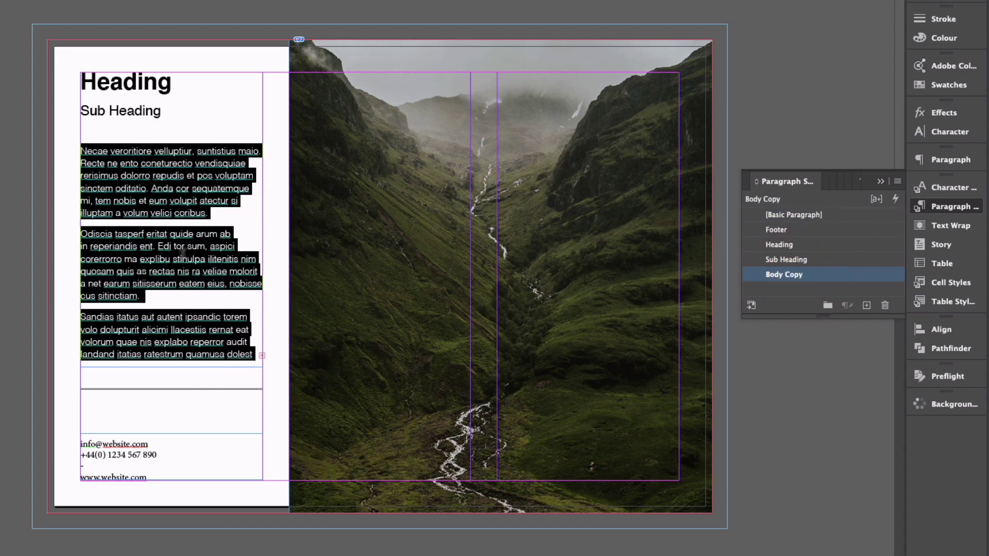
left_click(117, 450)
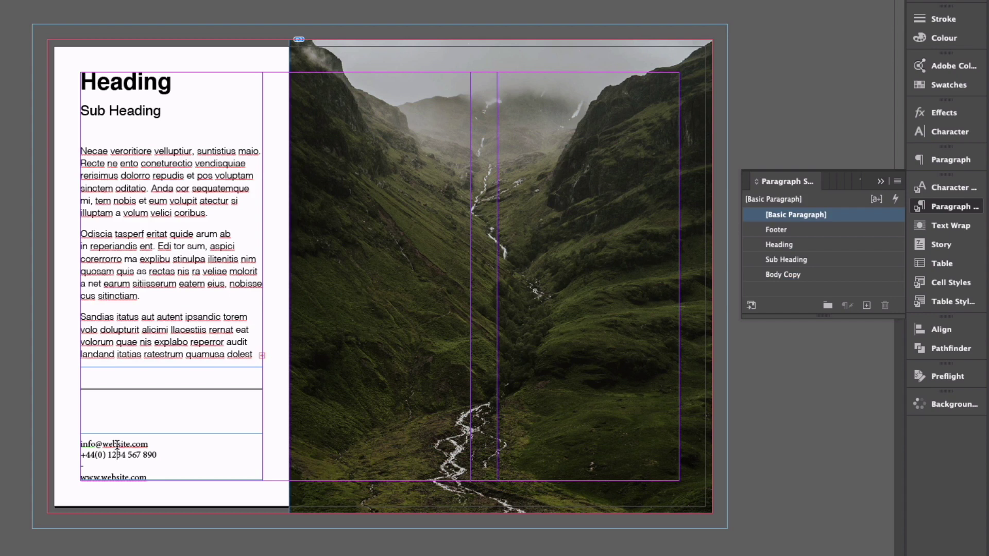
key("ctrl+a")
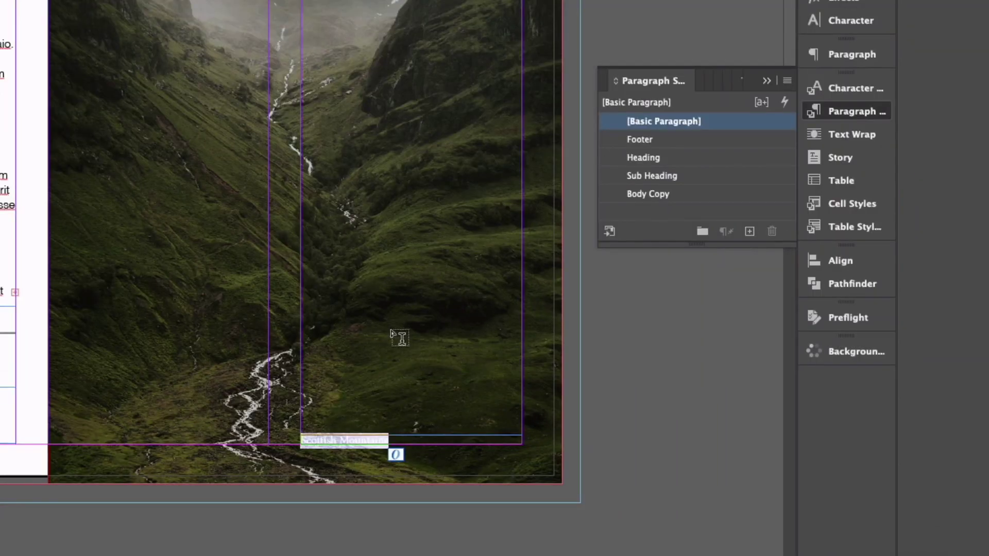
Format the Scottish Mountains caption as Body Copy, 10 pt Bold, [Paper] colour, right-aligned
left_click(683, 201)
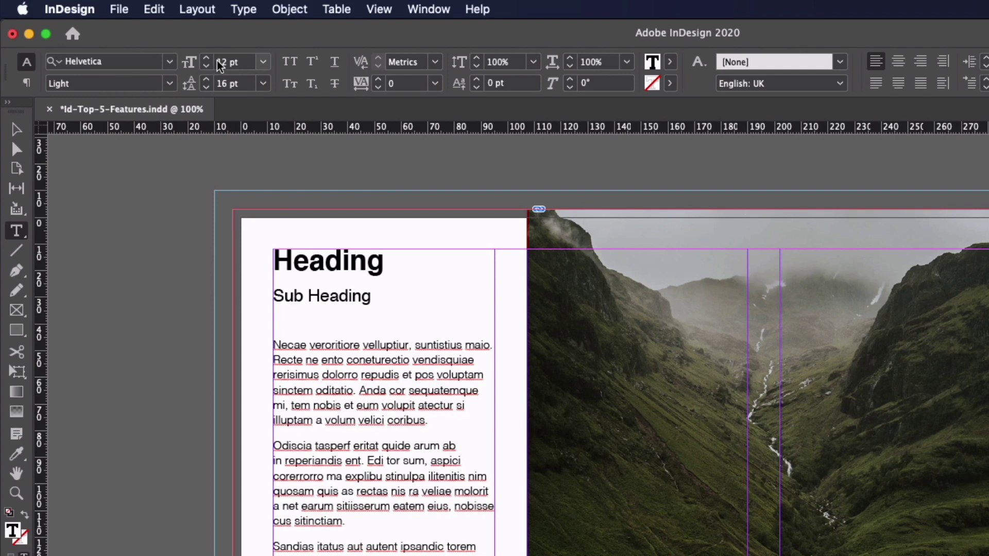
left_click(206, 68)
left_click(206, 67)
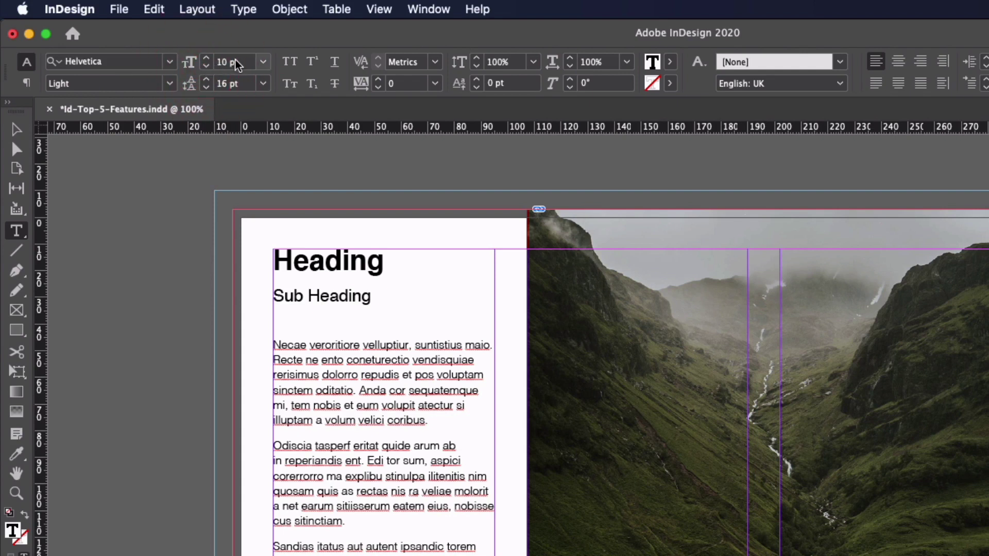
left_click(170, 83)
left_click(111, 172)
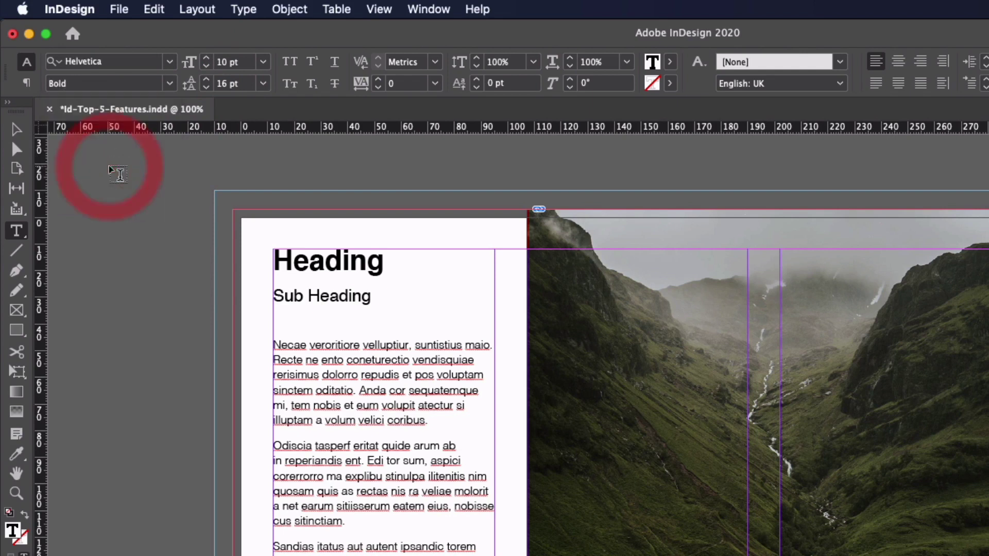
left_click(669, 61)
left_click(553, 149)
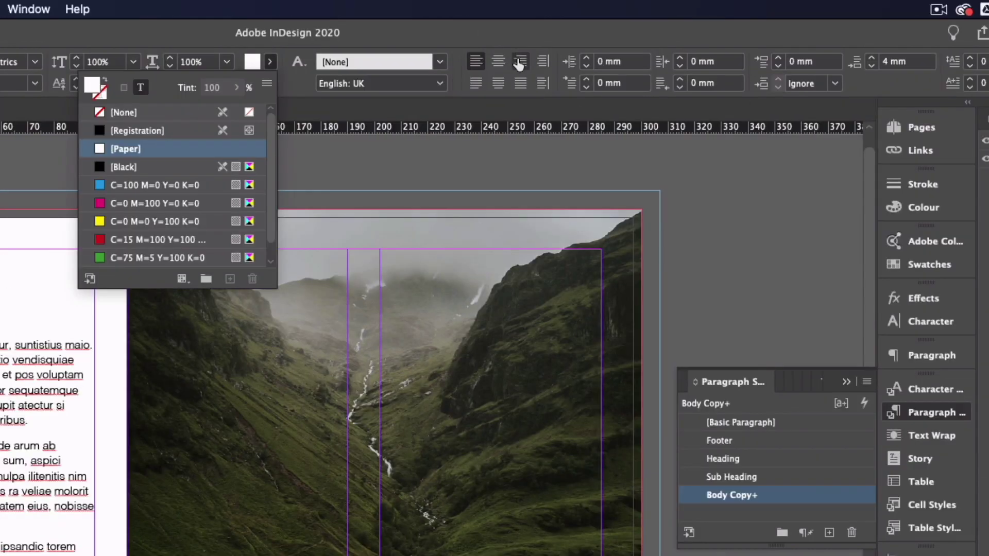
left_click(516, 61)
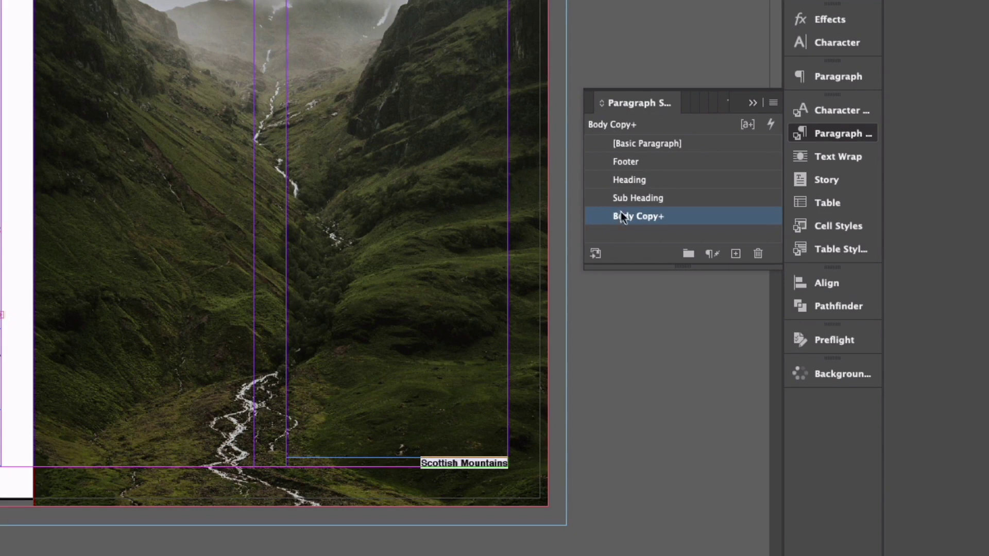
mouse_move(662, 221)
left_click(736, 253)
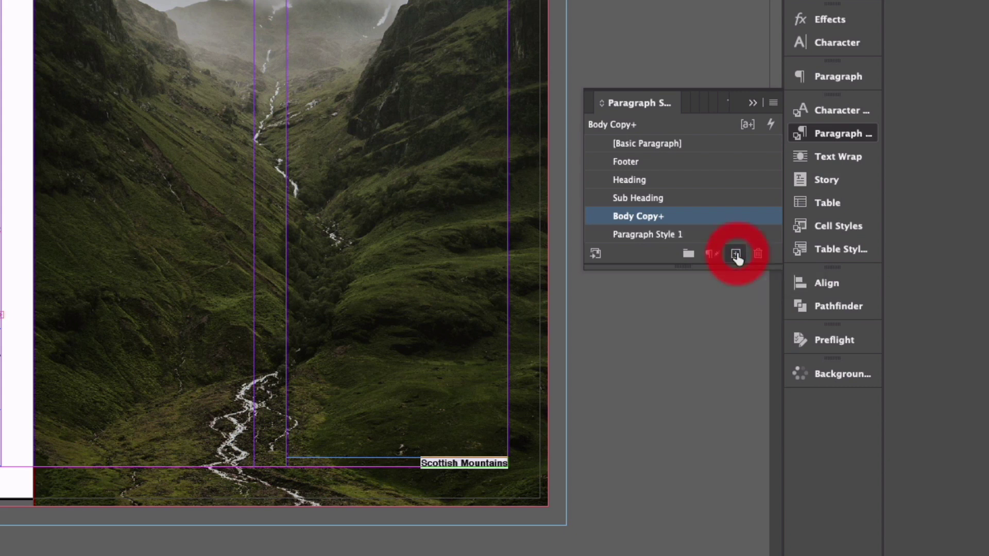
double_click(662, 236)
type("Caption")
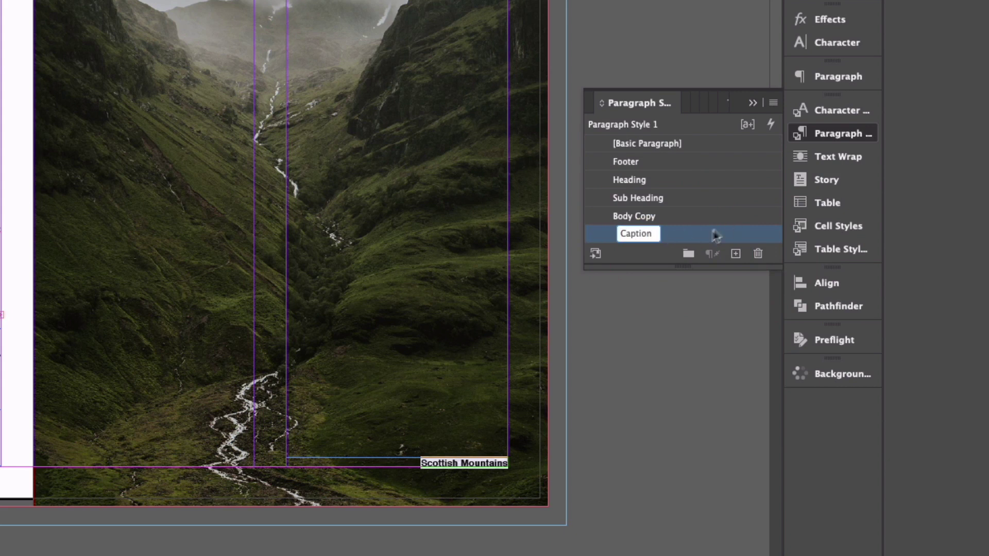
key("Return")
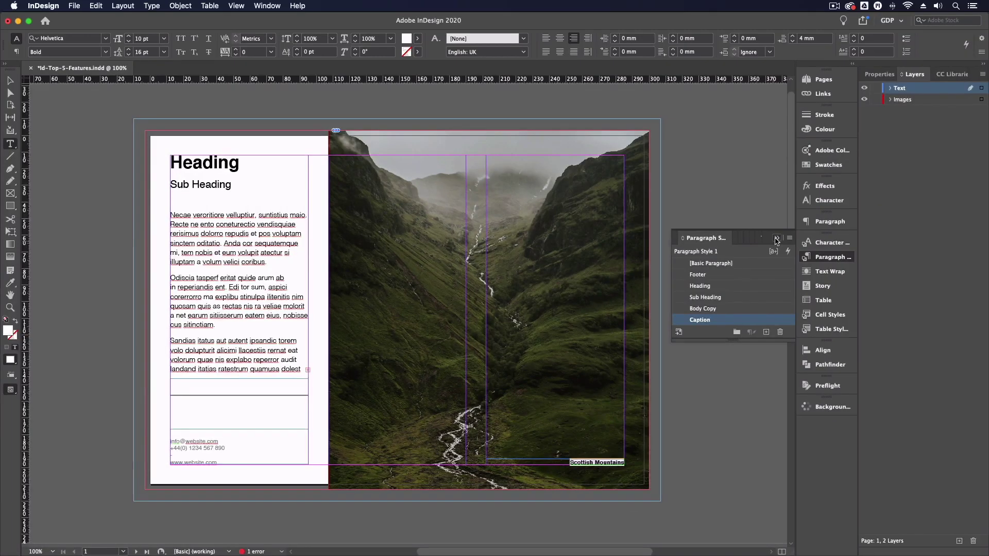
left_click(776, 239)
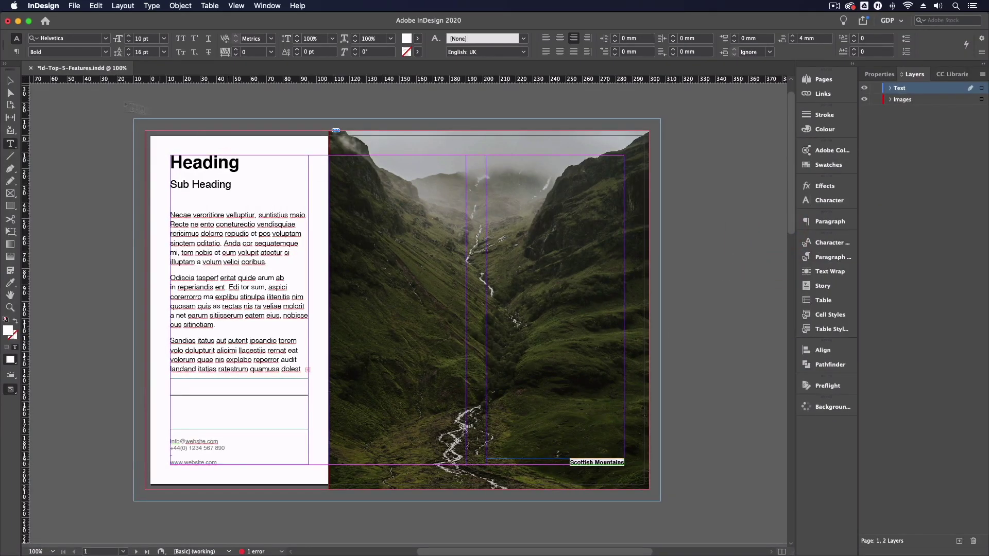
left_click(10, 80)
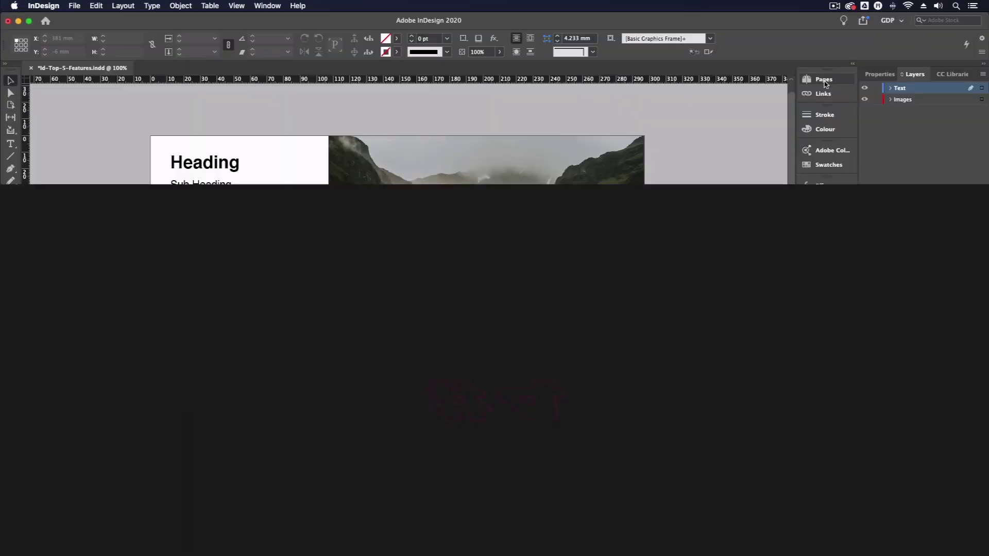
In the Pages panel, apply the [None] master to a page, then open the A-Master spread
left_click(825, 80)
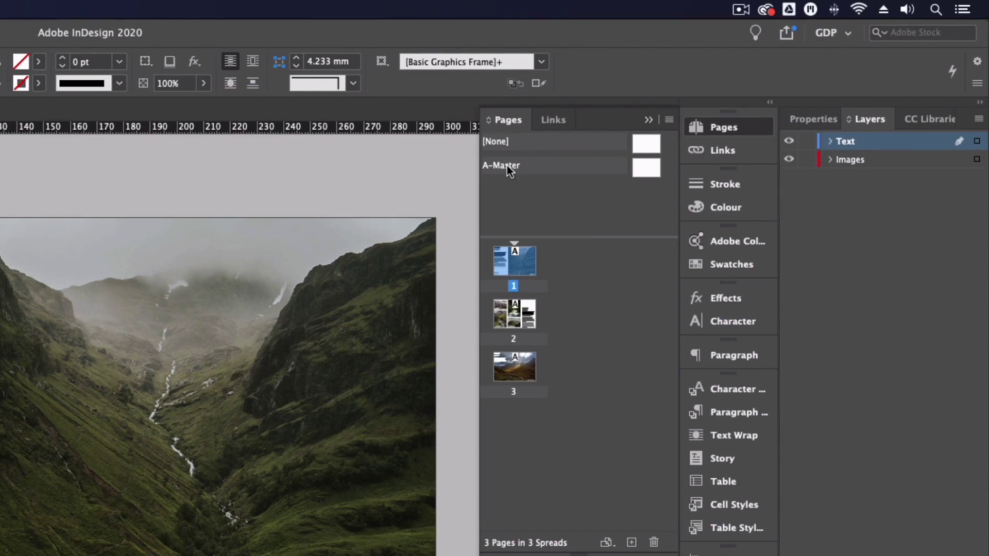
left_click_drag(536, 141, 640, 173)
double_click(640, 173)
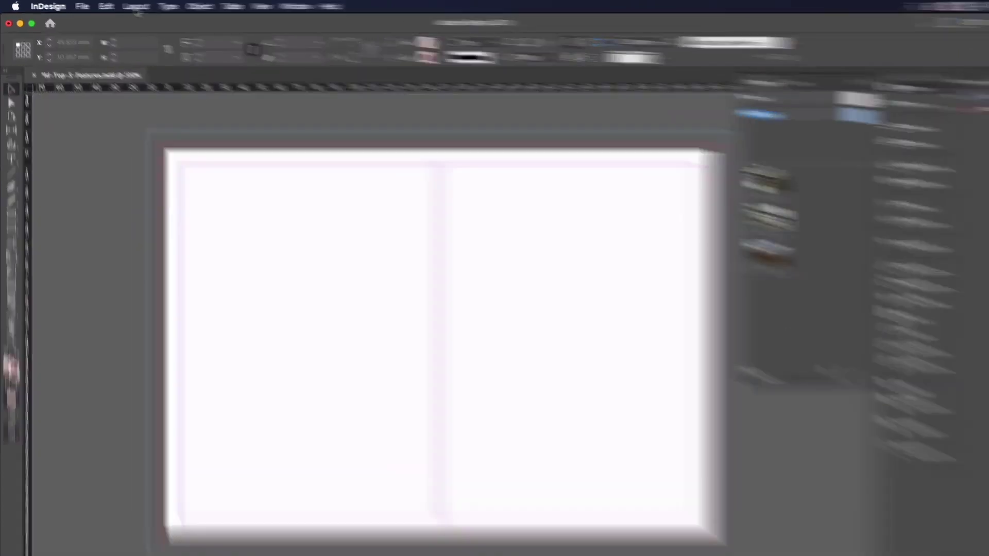
Set the A-Master to 12 mm margins, 3 columns and a 12 mm gutter
left_click(124, 7)
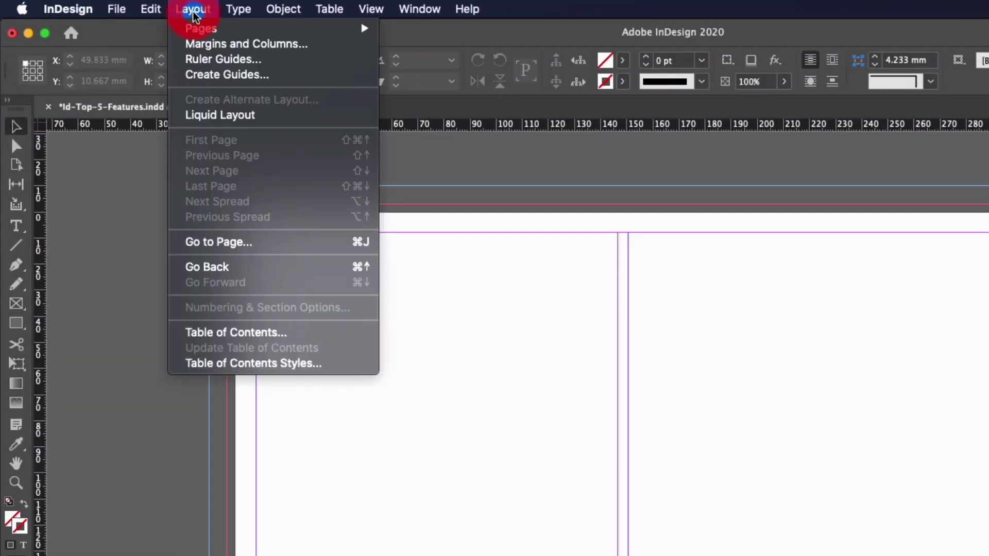
left_click(198, 45)
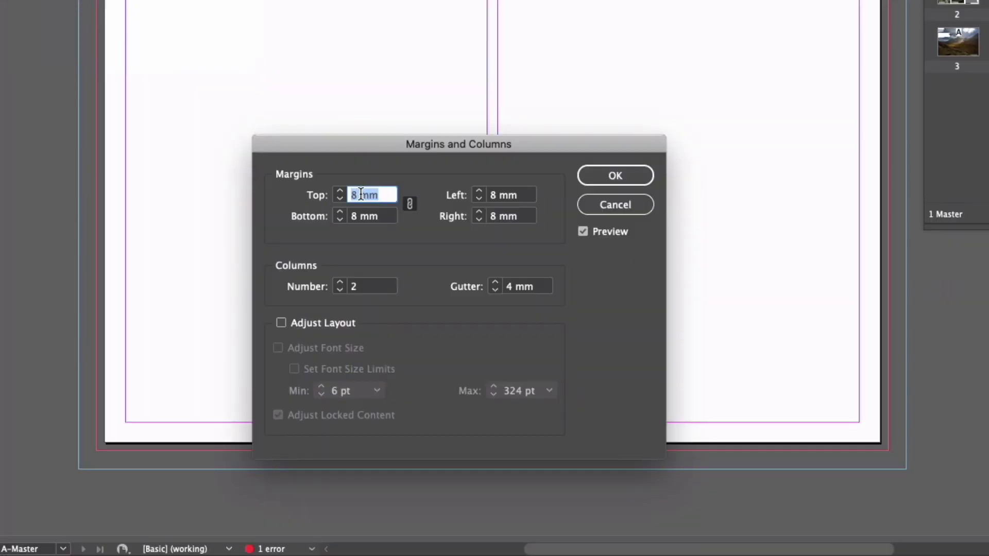
type("12")
left_click(340, 283)
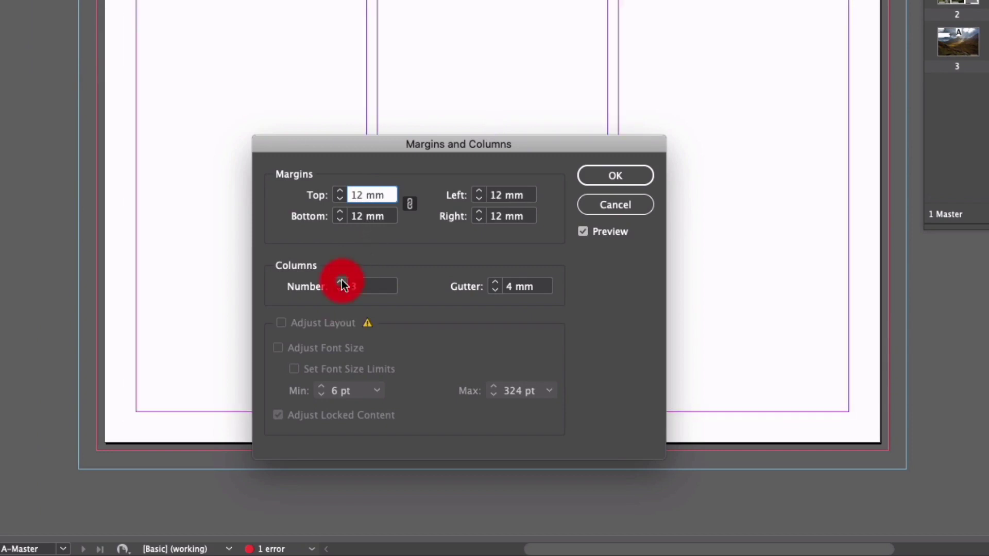
double_click(507, 289)
type("12")
left_click(593, 176)
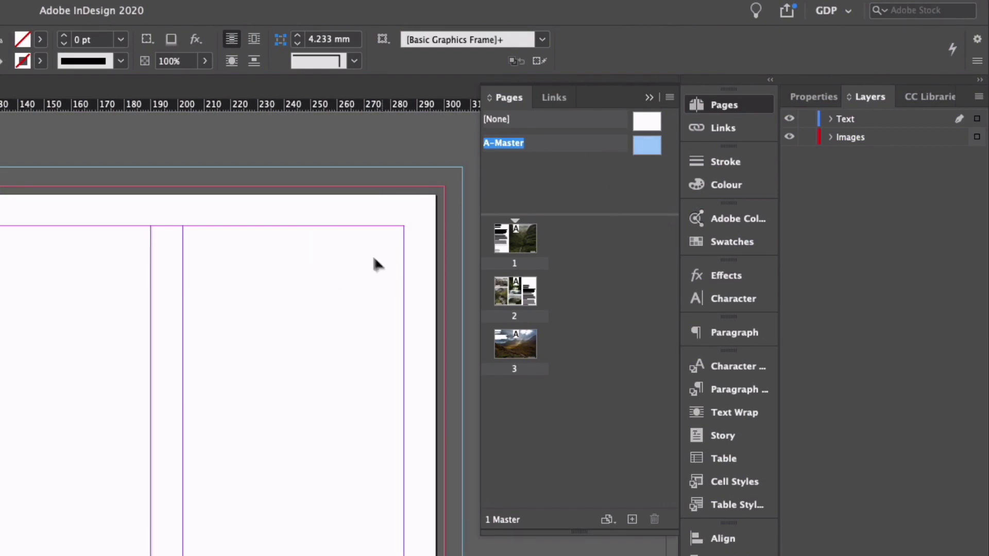
double_click(507, 299)
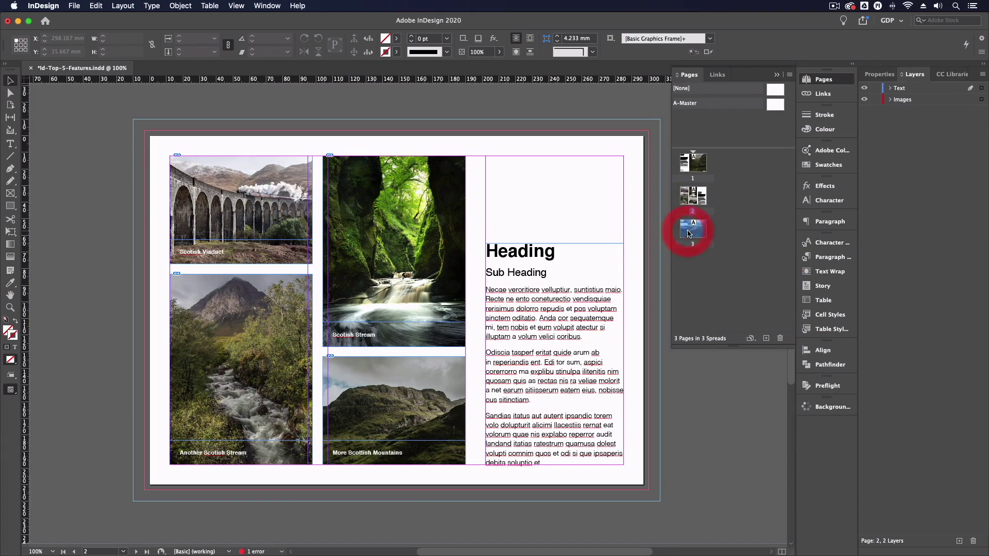
double_click(691, 232)
double_click(775, 105)
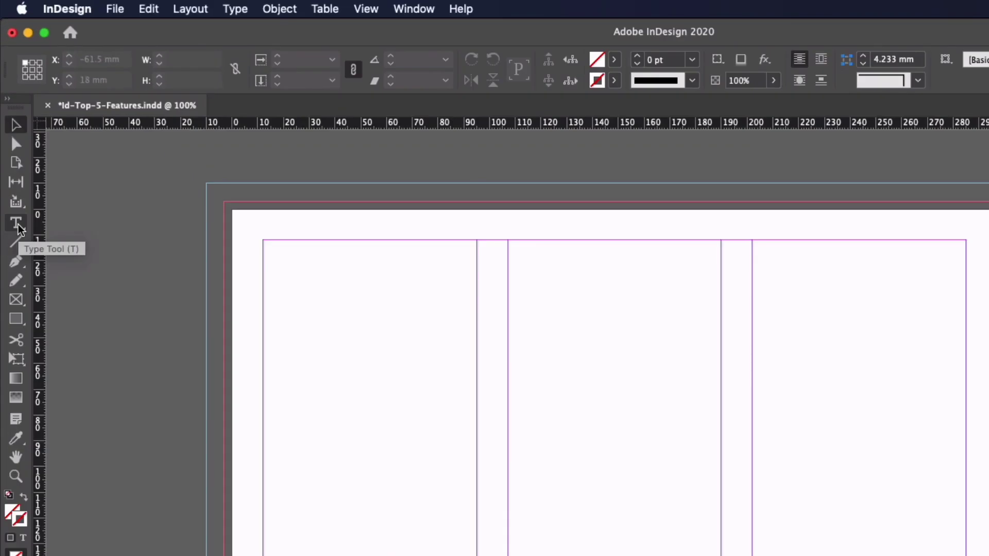
left_click(10, 144)
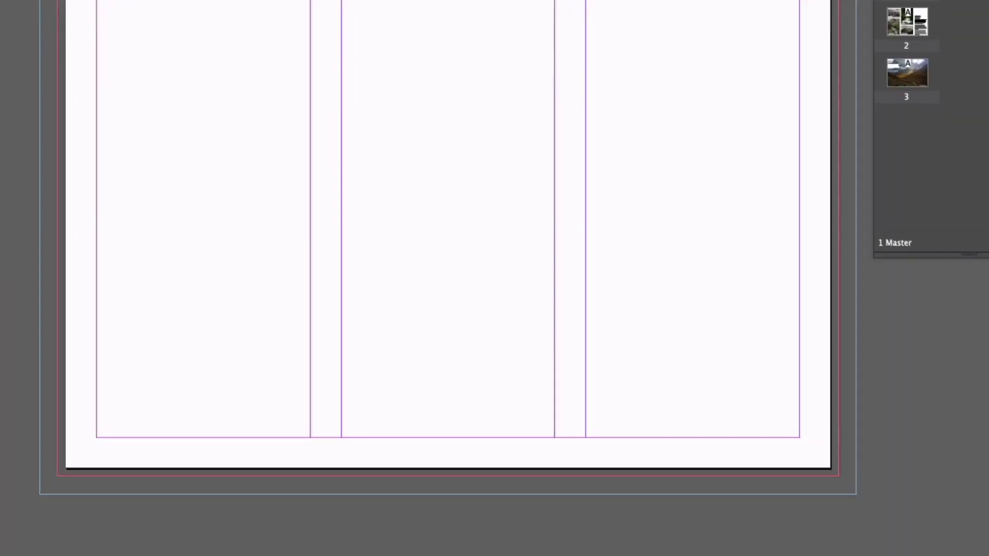
Add the © Graphic Designer Pro footer bottom-left and a copy bottom-right holding the current page number marker
left_click_drag(110, 360, 283, 416)
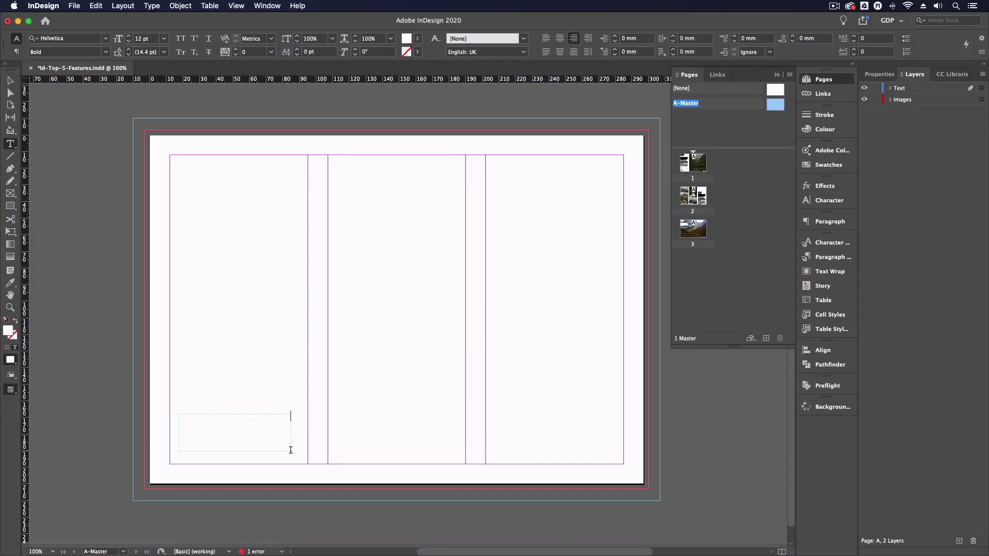
left_click(150, 6)
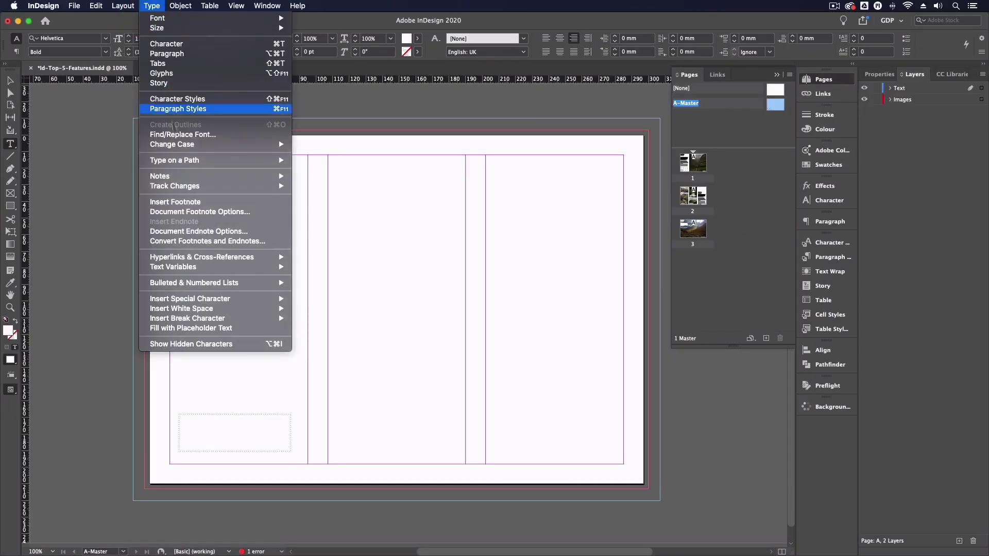
mouse_move(225, 300)
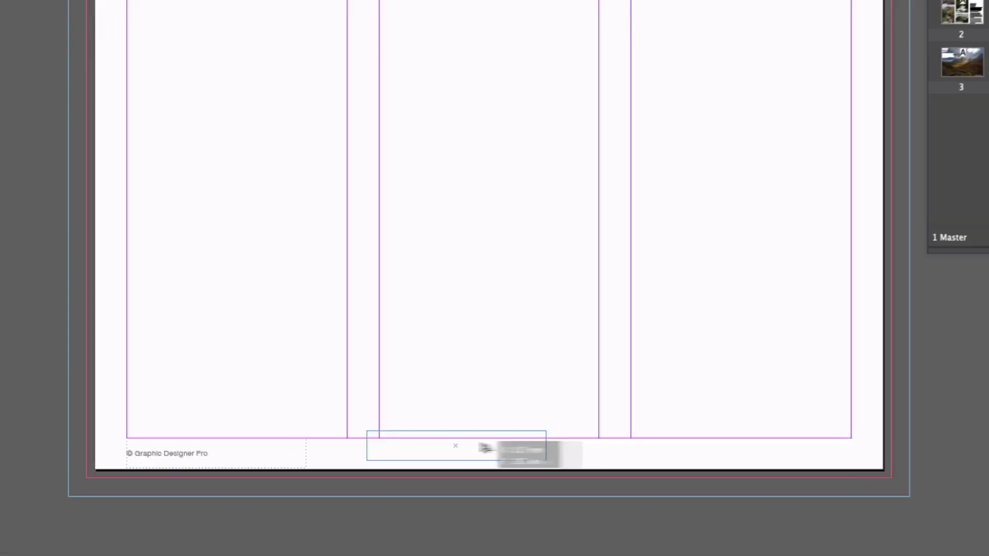
left_click_drag(395, 470, 551, 476)
left_click_drag(737, 457, 736, 457)
double_click(730, 456)
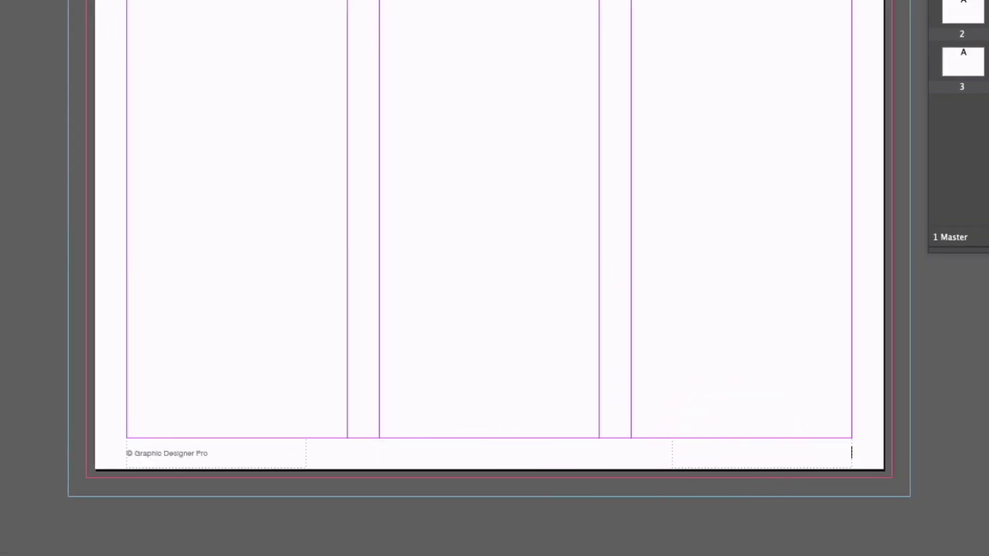
key("super+alt+shift+n")
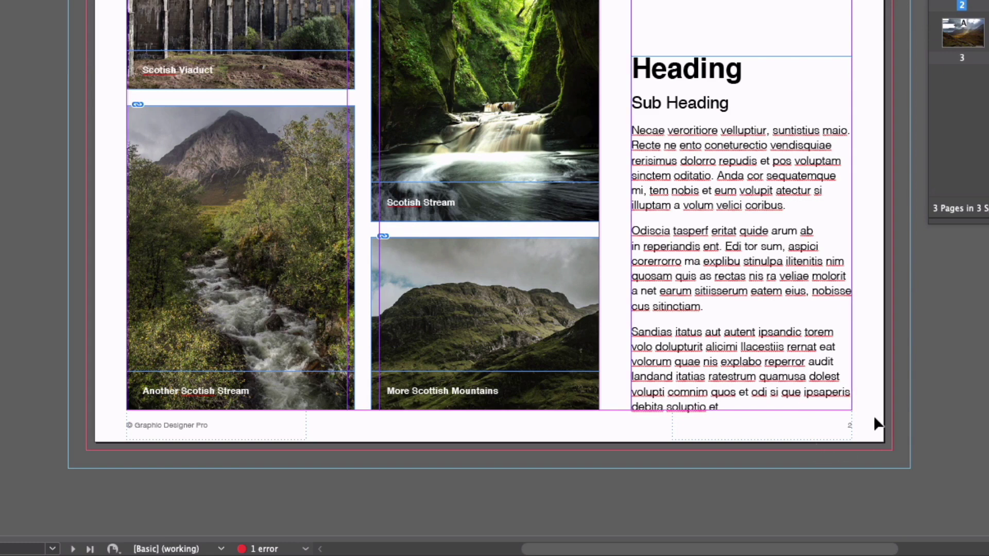
Preview page 2 without guides, zoomed in on the footer and page number 2
key("w")
key("super+equal")
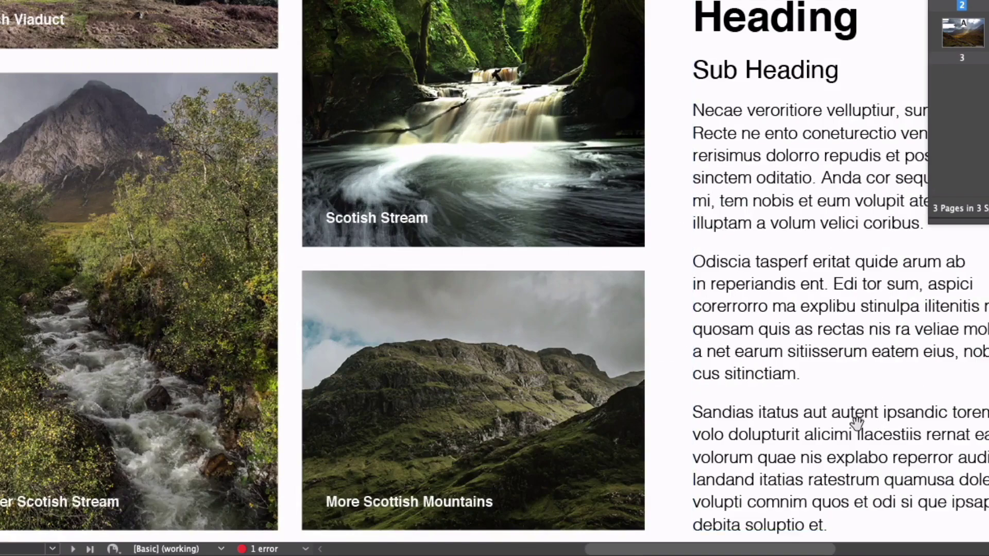
left_click_drag(860, 424, 698, 216)
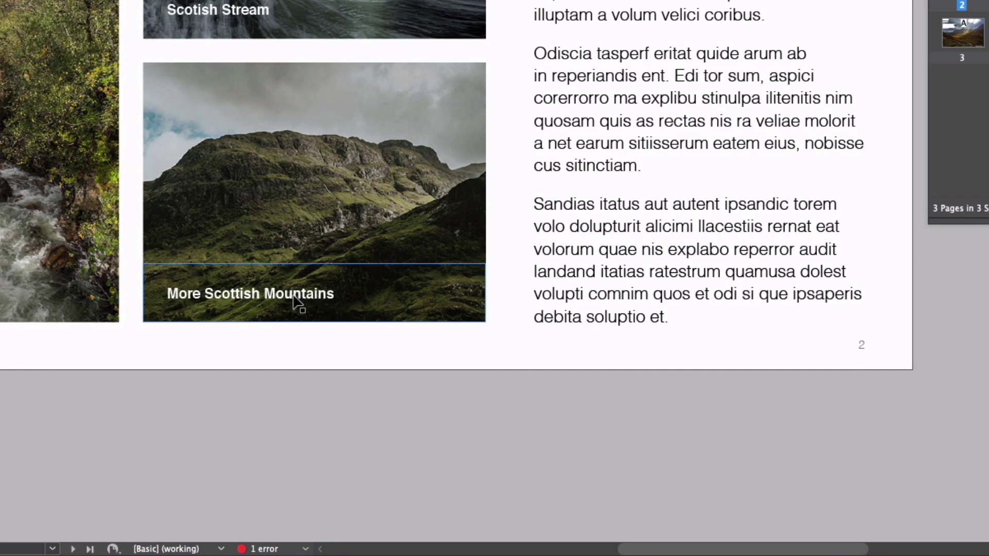
left_click_drag(147, 344, 499, 377)
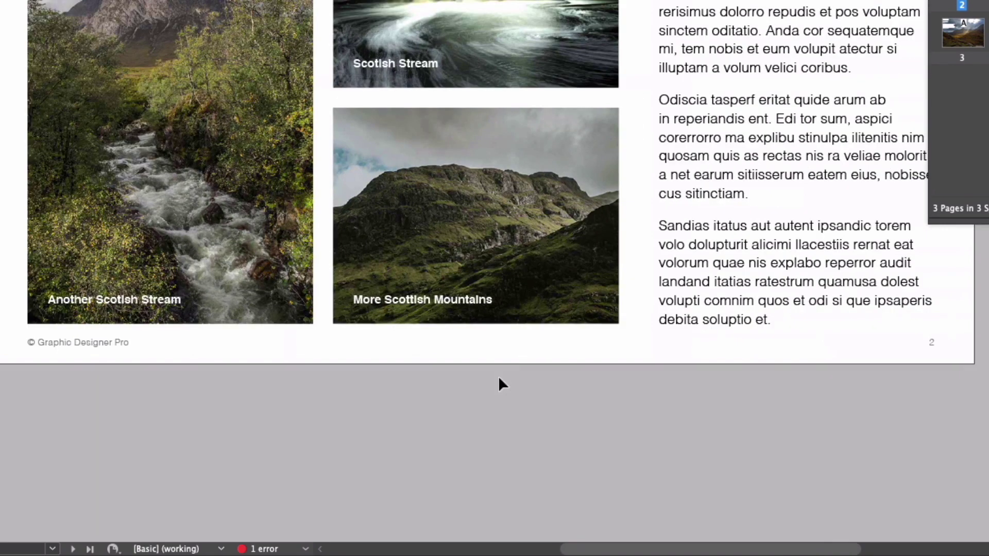
Apply the [None] master to page 1, then preview page 3's footer and page number 3
left_click_drag(625, 84, 569, 184)
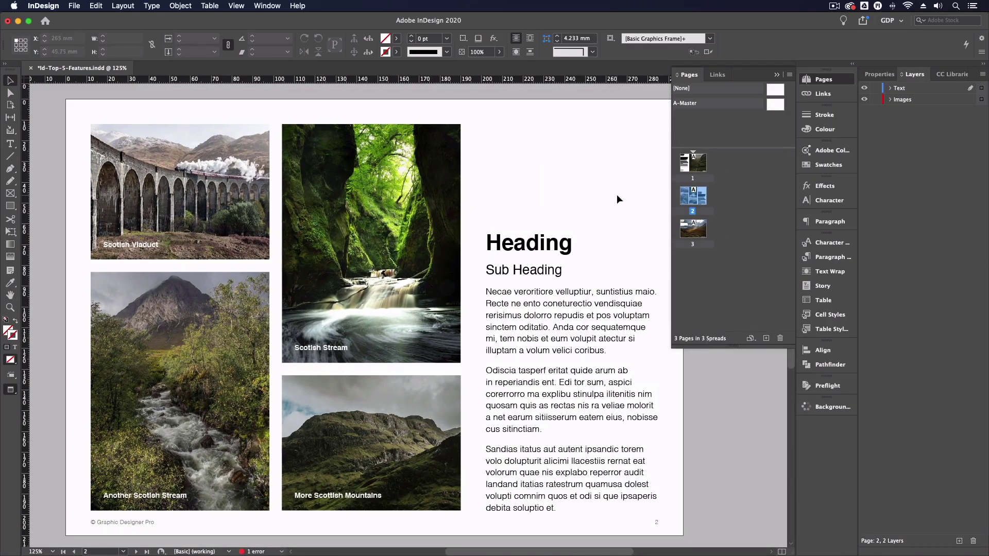
double_click(698, 164)
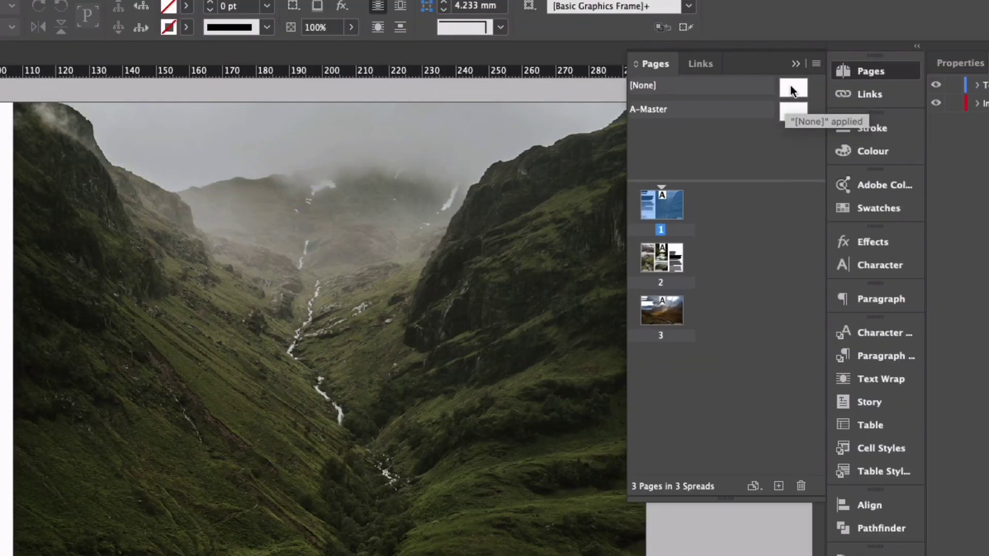
left_click(789, 86)
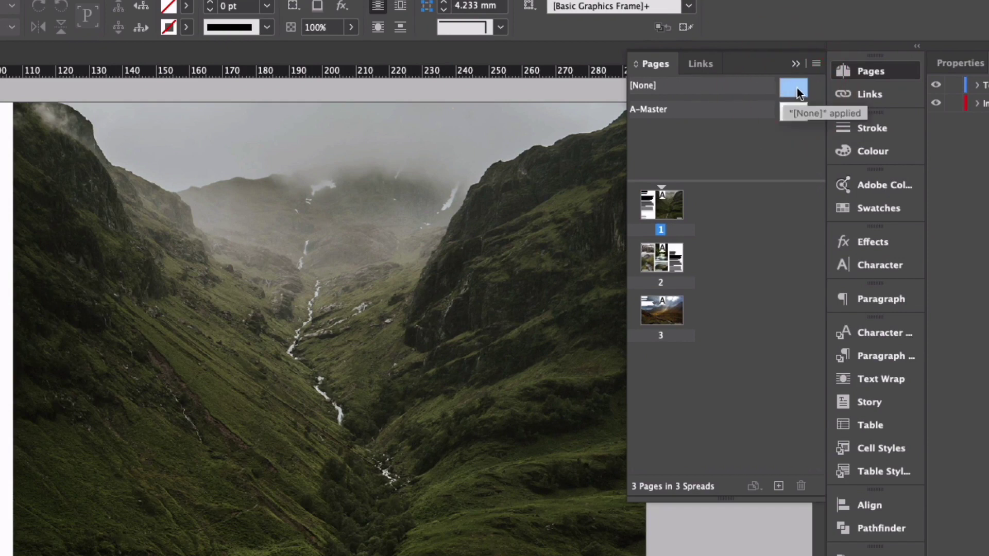
left_click_drag(798, 93, 665, 202)
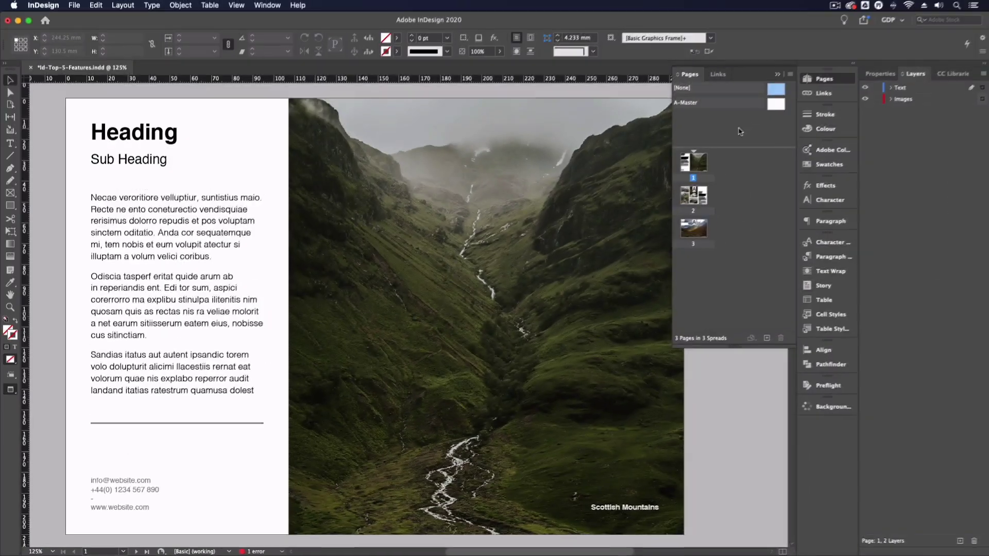
double_click(932, 101)
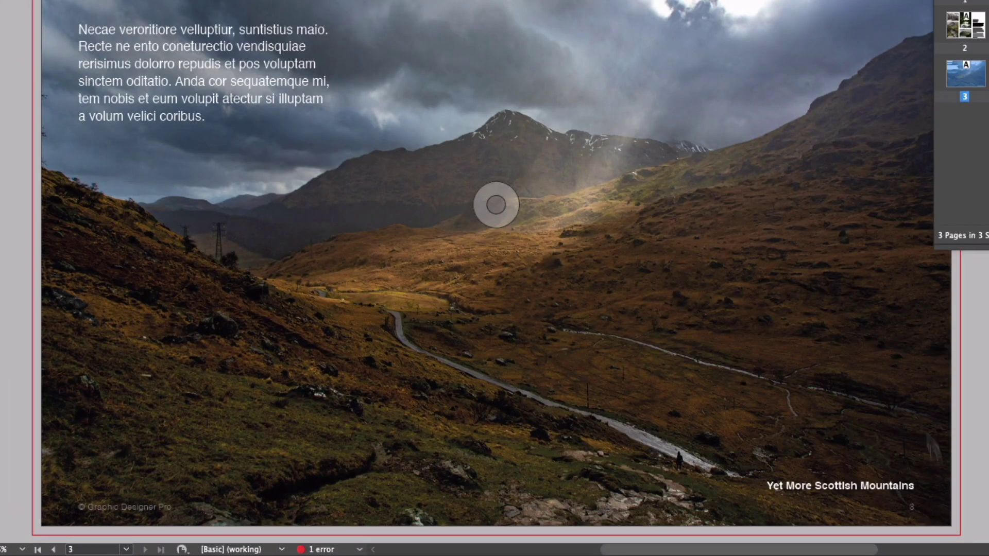
key("w")
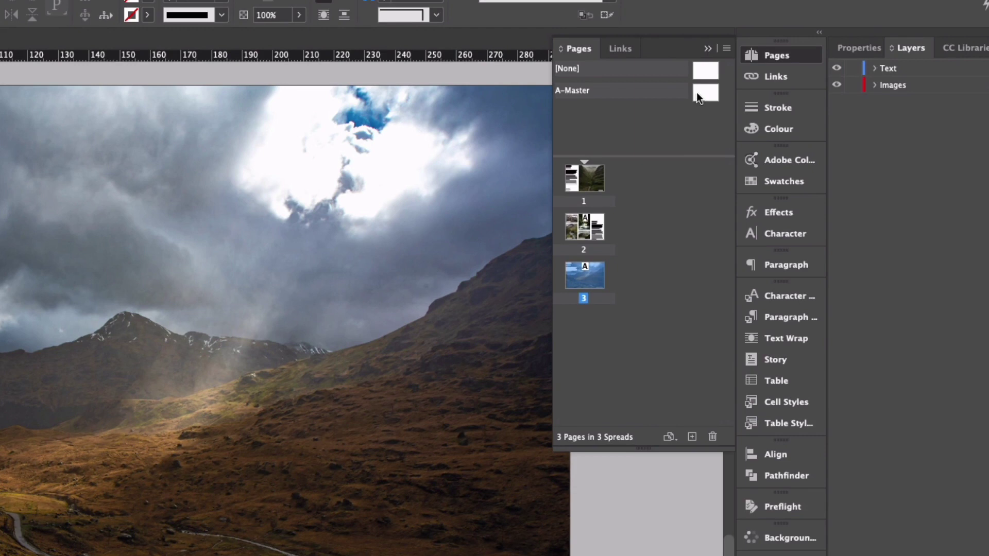
Duplicate A-Master as B-Master, make its footer text [Paper] white, and apply it to page 3
right_click(700, 92)
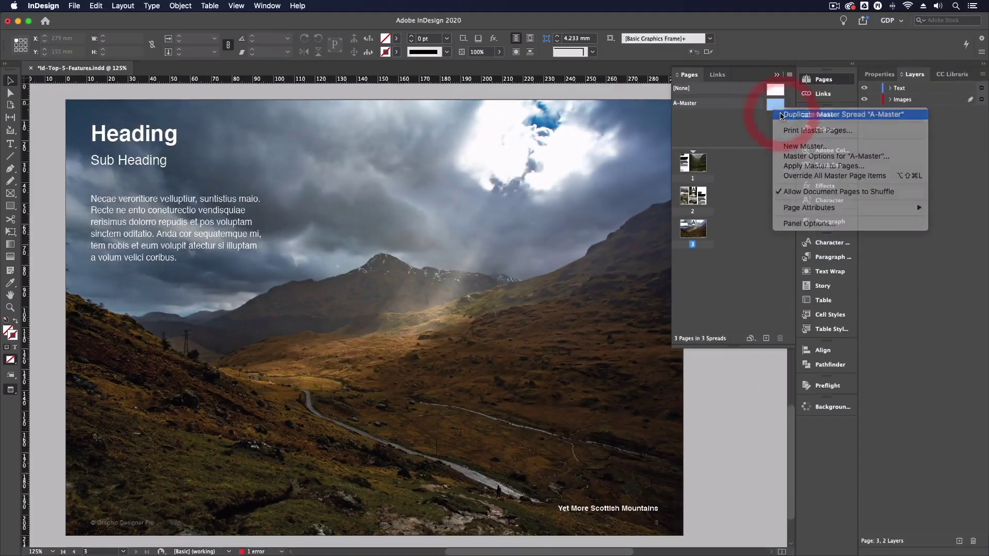
left_click(715, 108)
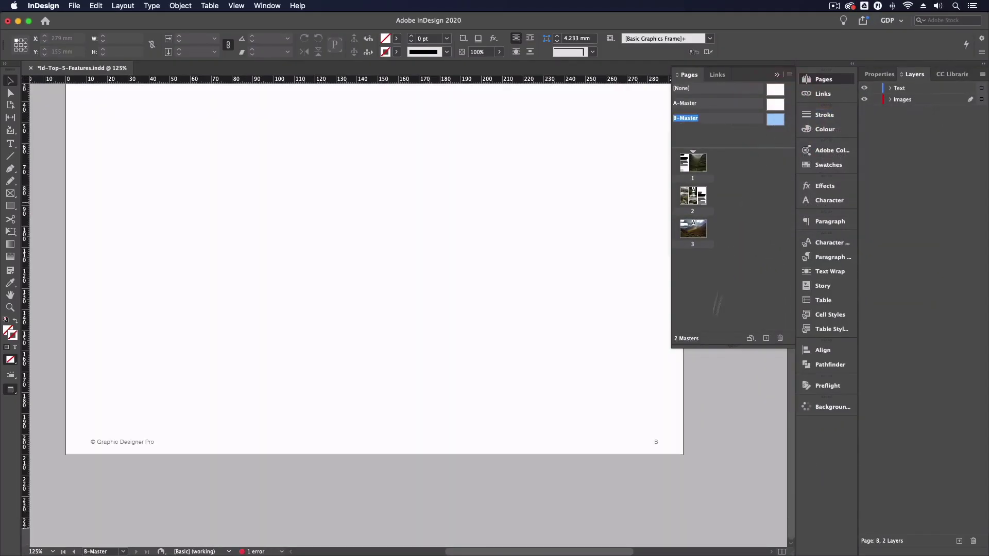
left_click(123, 443)
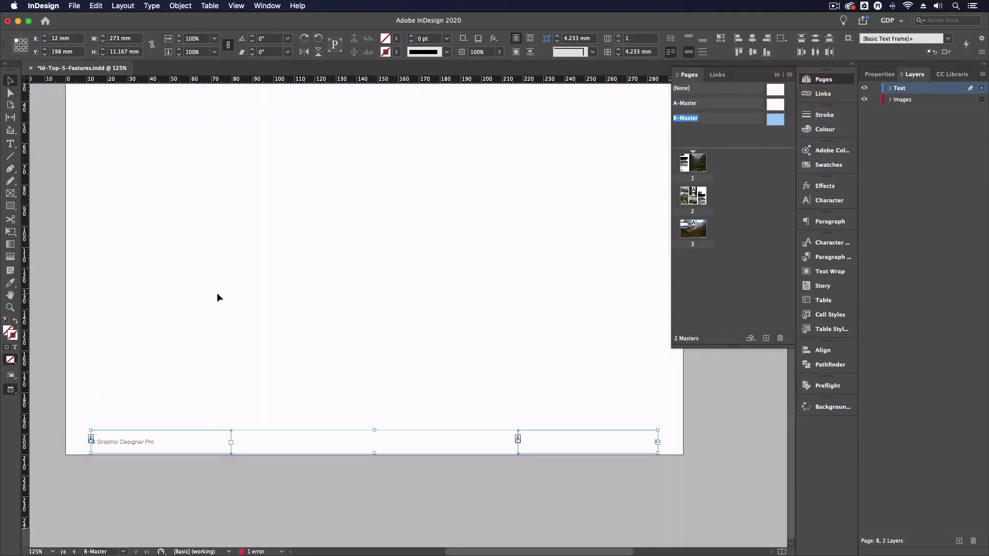
left_click(397, 49)
left_click(319, 55)
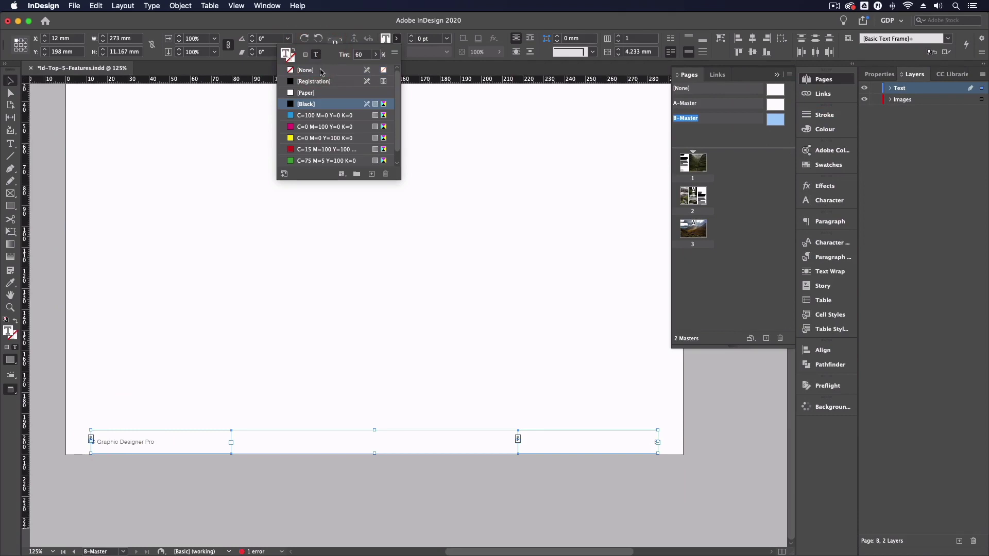
left_click(324, 94)
left_click(463, 114)
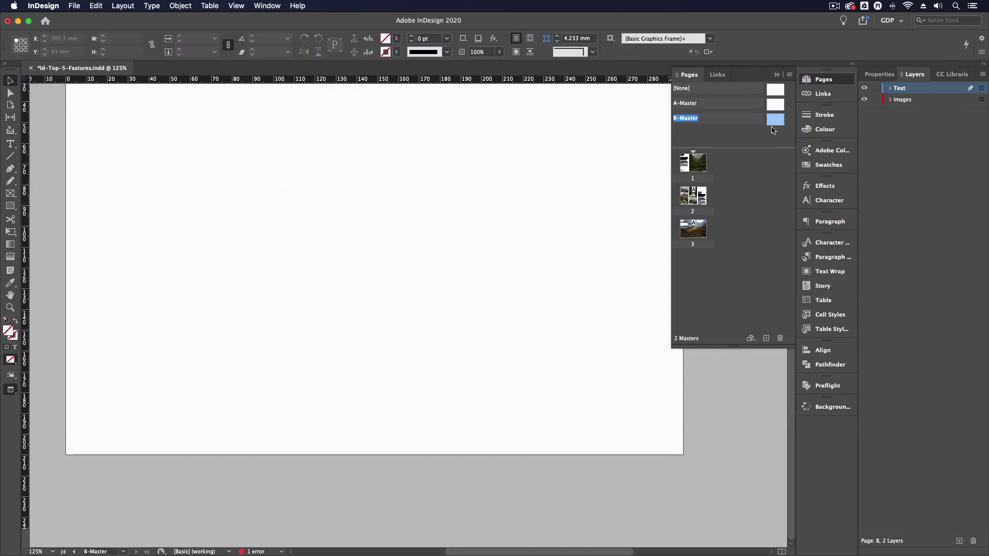
left_click_drag(776, 123, 707, 226)
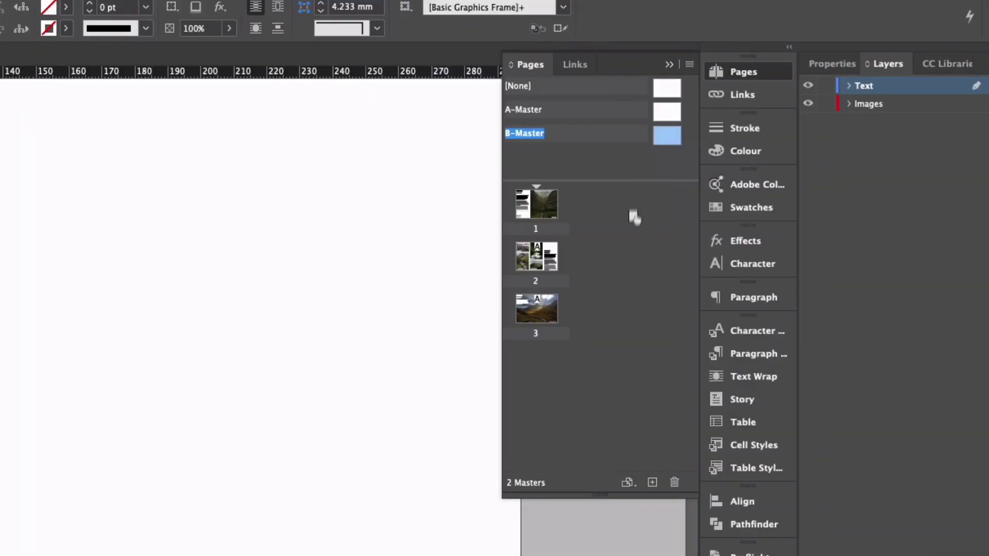
left_click_drag(561, 305, 534, 314)
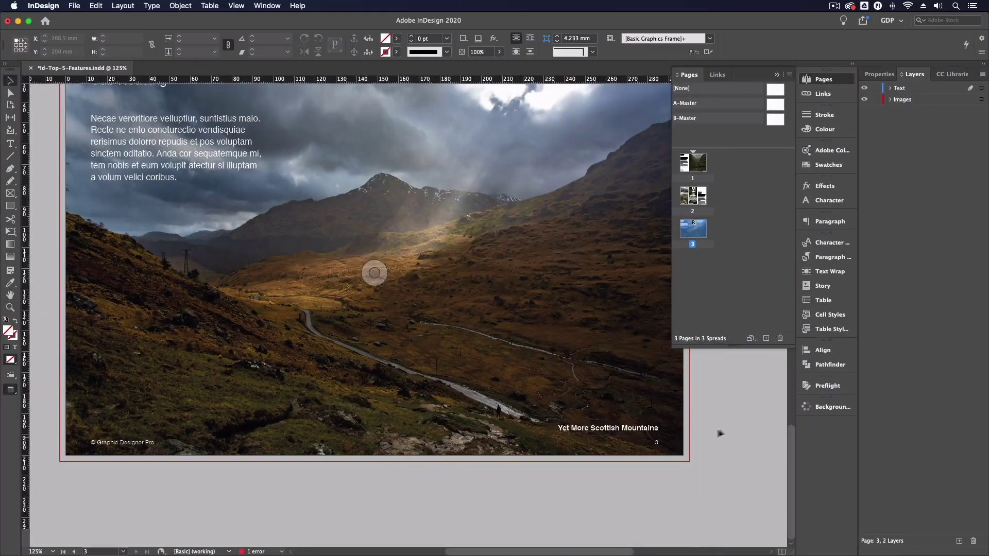
Zoom to 100% and show the Preflight panel with its one TEXT error
left_click(723, 424)
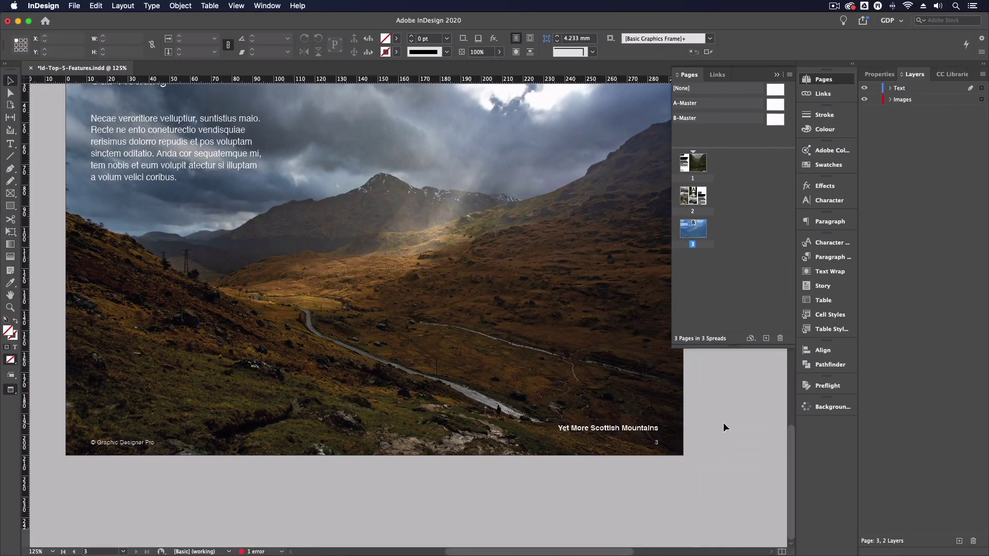
key("super+1")
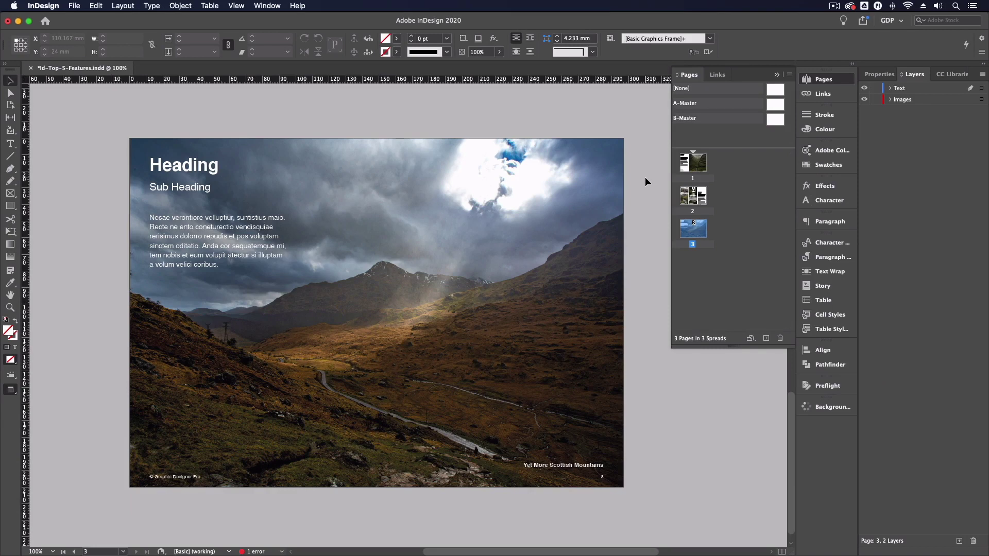
left_click(821, 387)
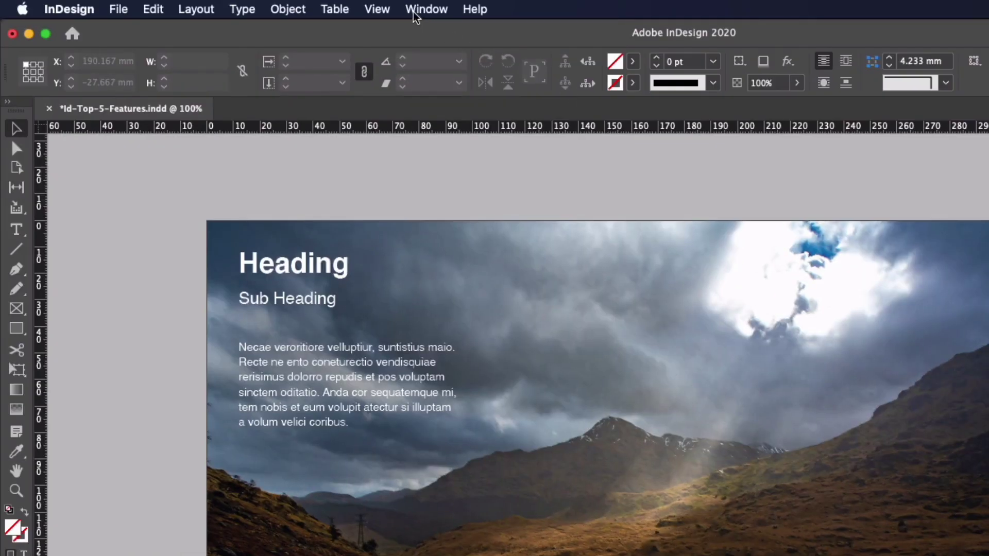
Use Preflight's Overset text error to find the page 1 body frame and lengthen it until all text fits
left_click(420, 9)
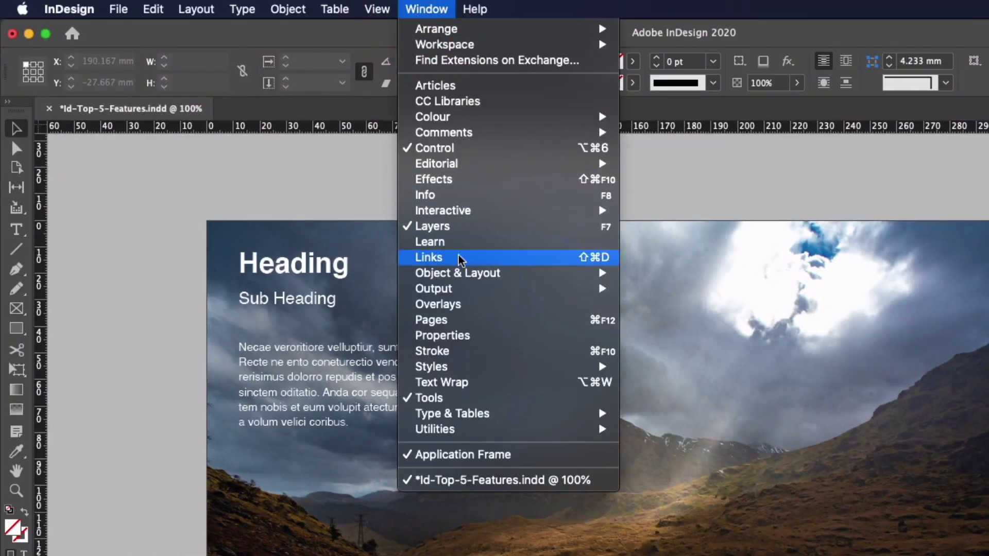
mouse_move(435, 289)
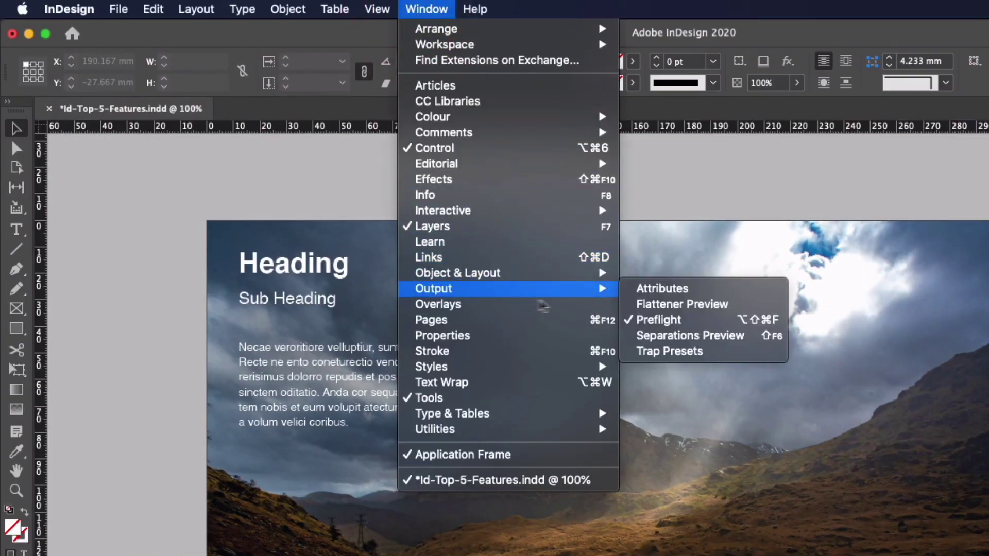
left_click(661, 320)
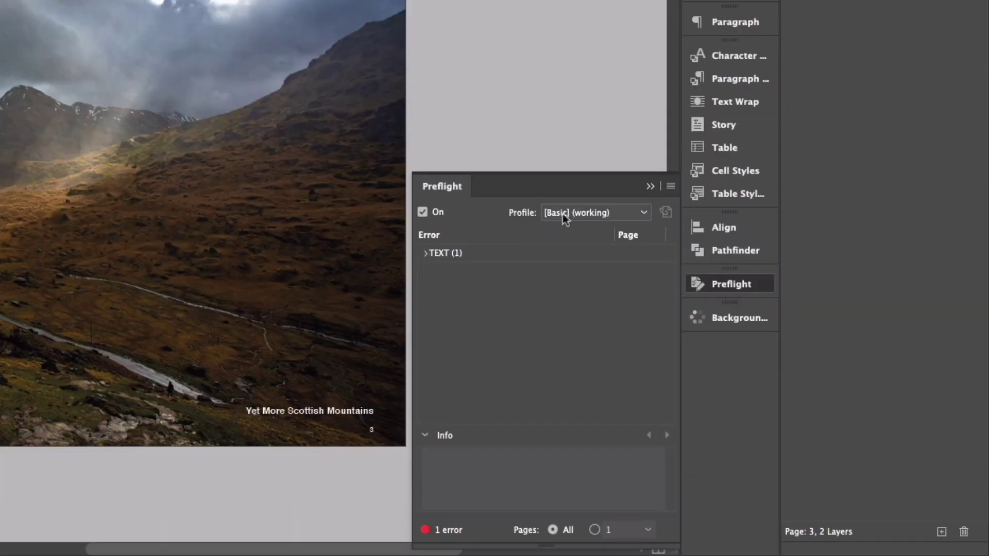
left_click(426, 254)
left_click(439, 273)
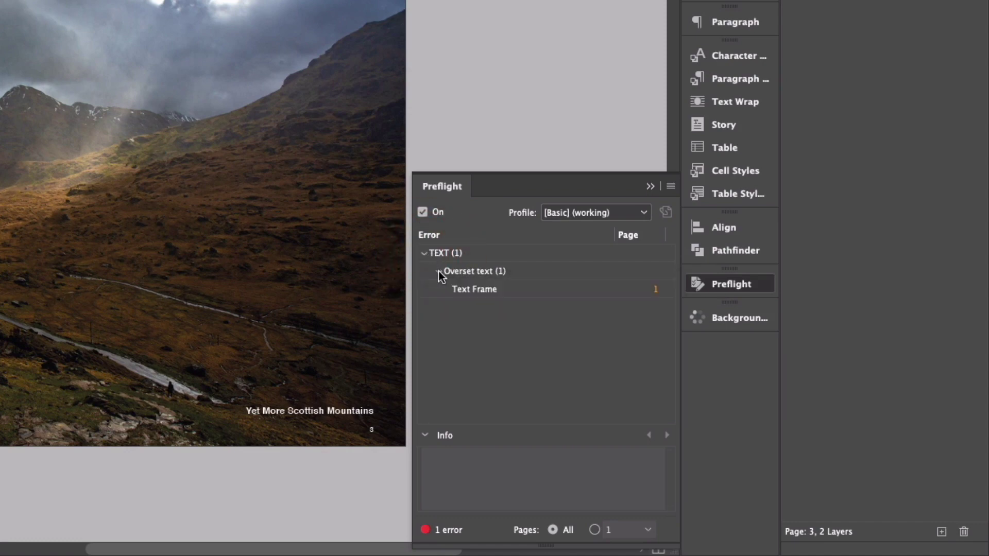
left_click(468, 290)
double_click(465, 289)
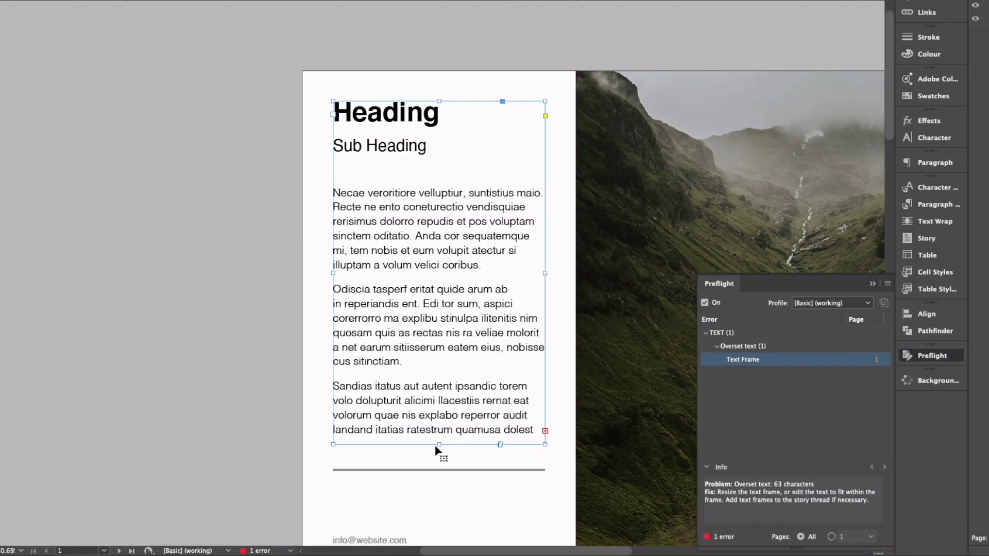
left_click_drag(438, 444, 438, 462)
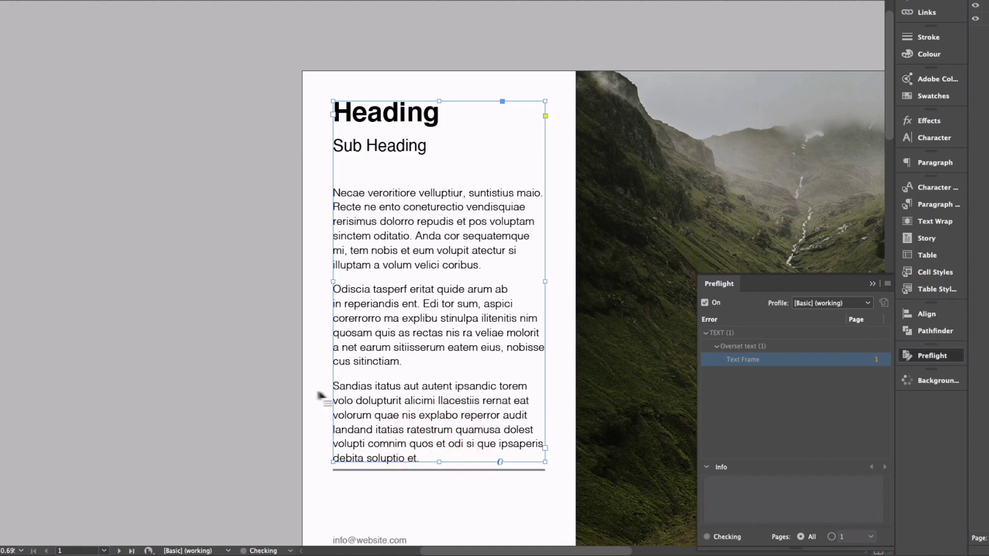
scroll(277, 388, "down", 3)
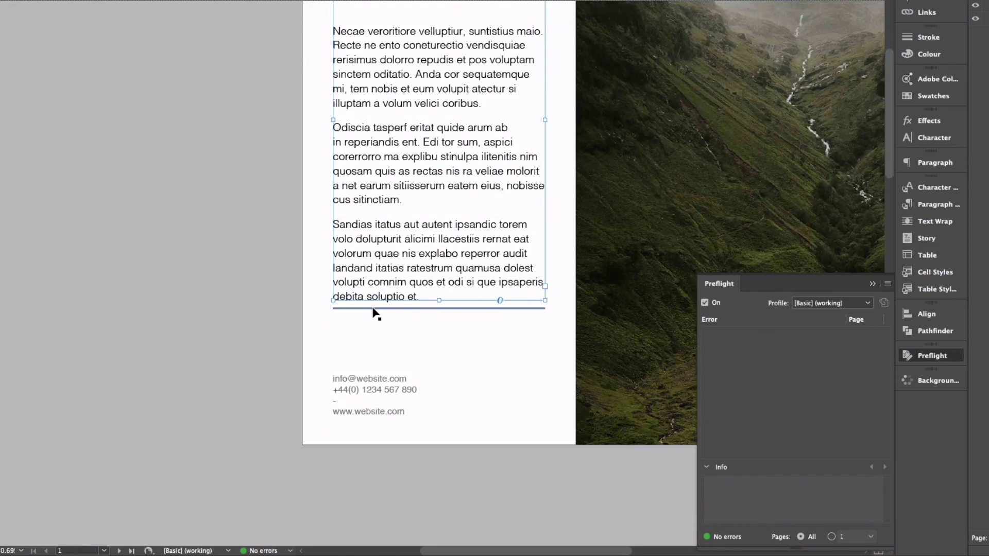
Switch the Preflight profile to PRINT, which reports 7 errors
left_click(374, 309)
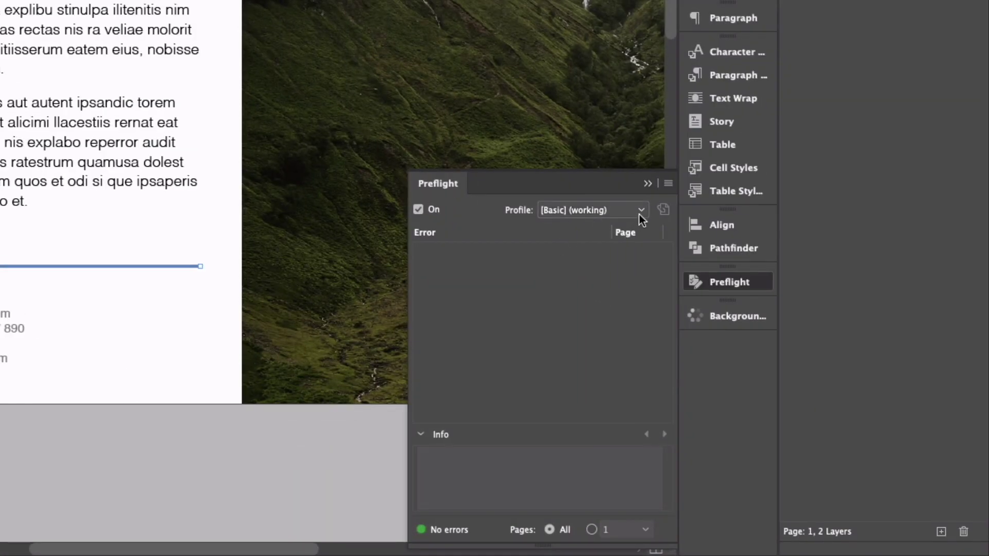
left_click(638, 213)
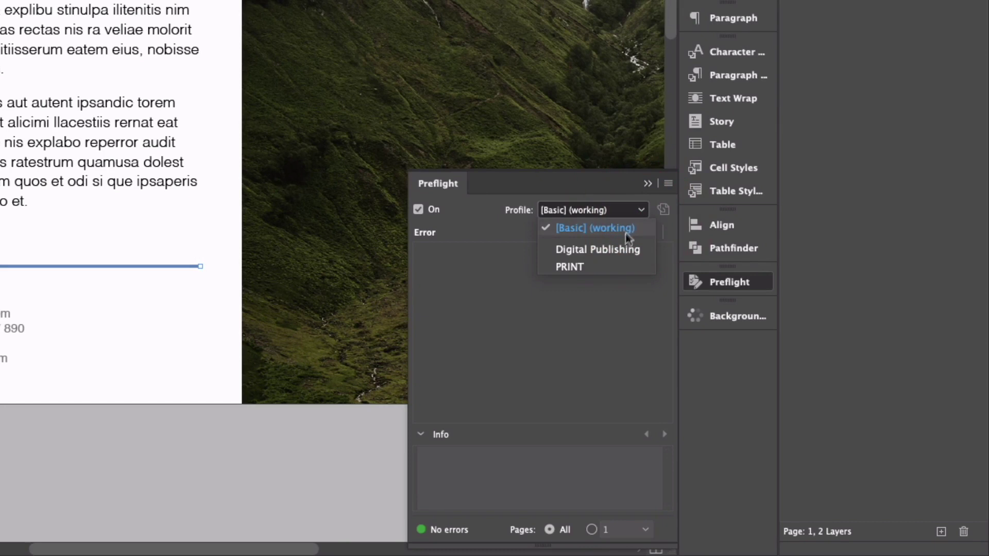
left_click(616, 266)
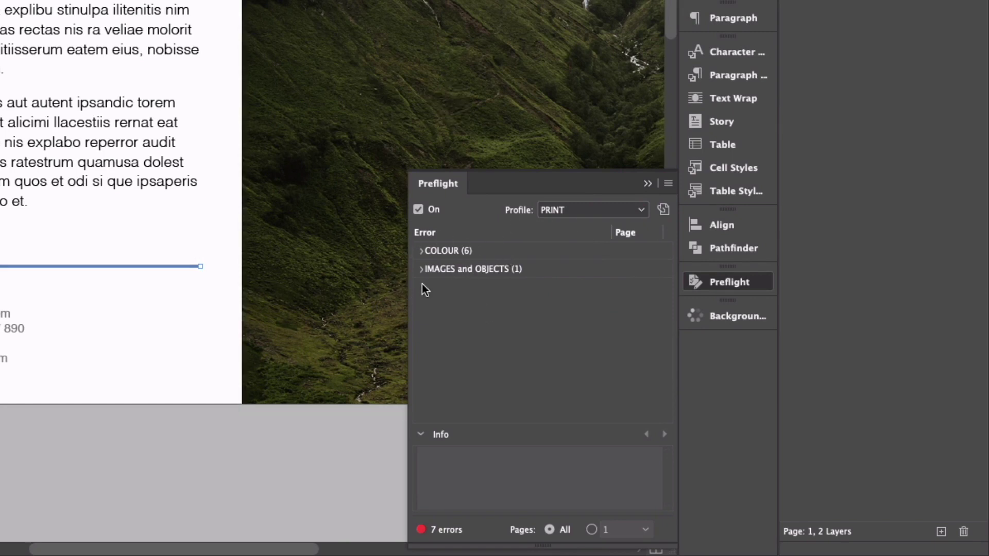
Jump to Image-4.jpg, listed under COLOUR > Colour space not allowed for being RGB
left_click(421, 252)
left_click(434, 270)
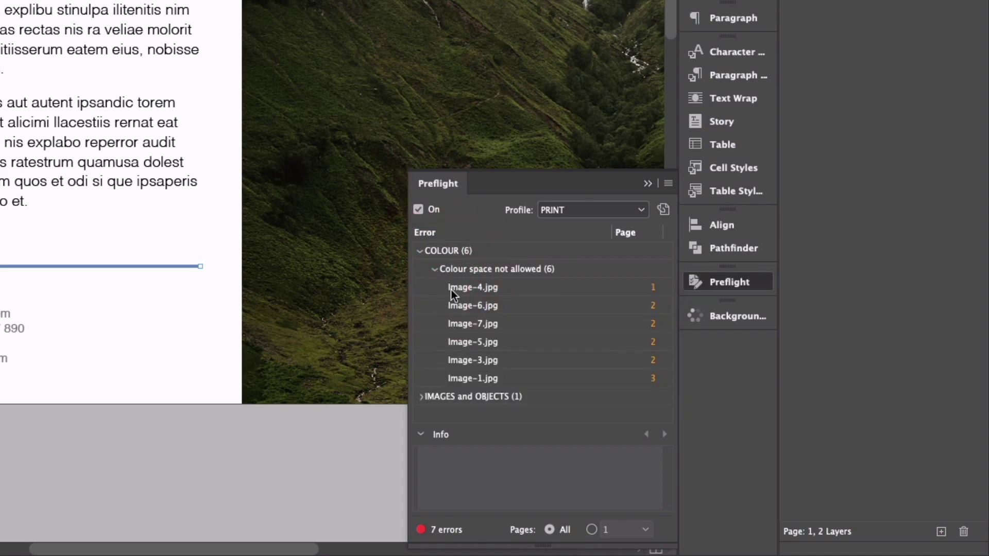
left_click(452, 287)
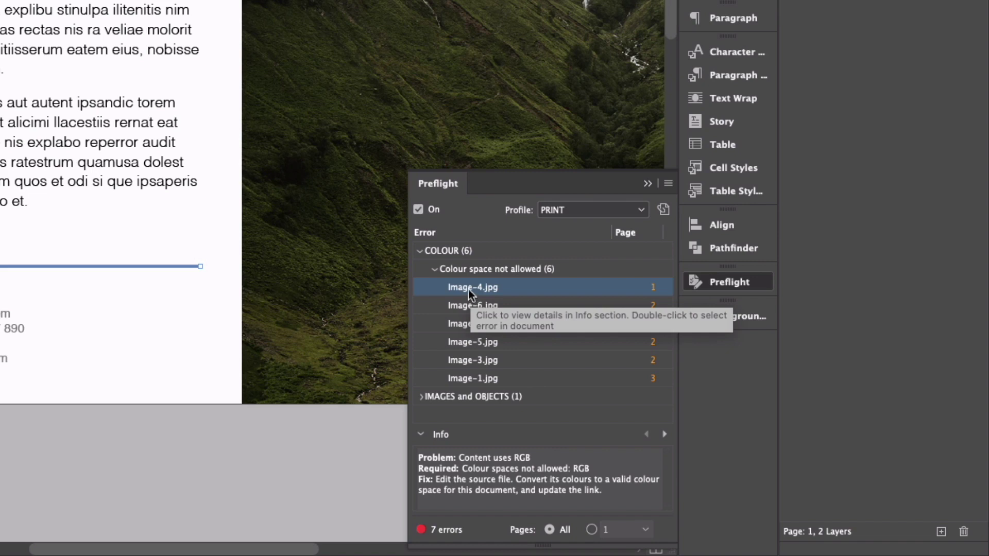
double_click(463, 289)
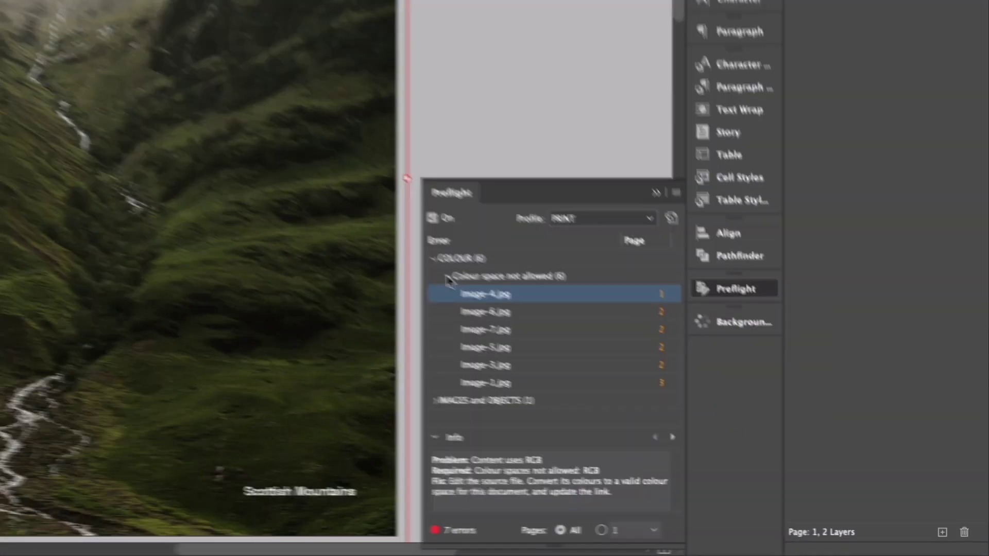
Jump to Image-1.jpg on page 3, flagged at 157 ppi against 250 ppi, then collapse Preflight
left_click(645, 378)
left_click(427, 292)
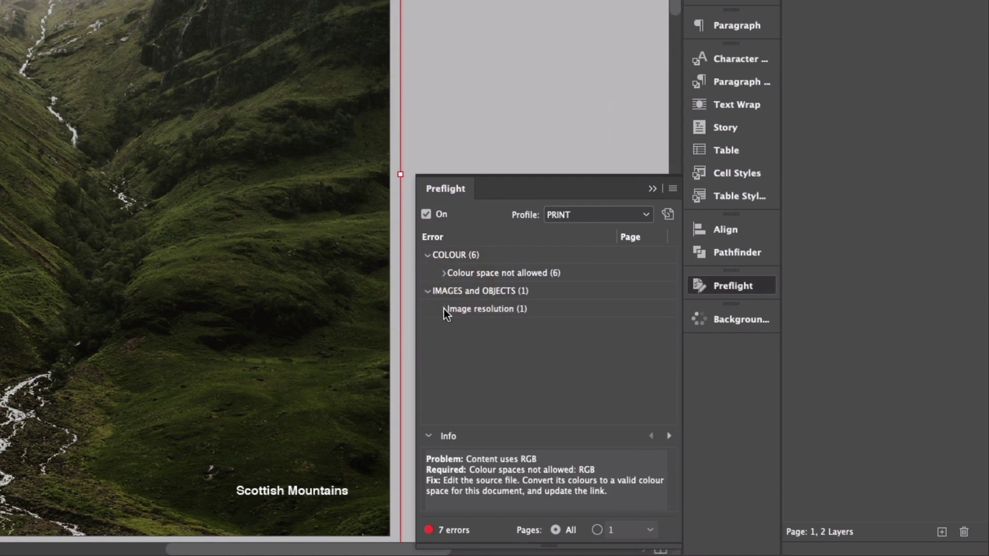
left_click(443, 309)
left_click(458, 326)
double_click(463, 327)
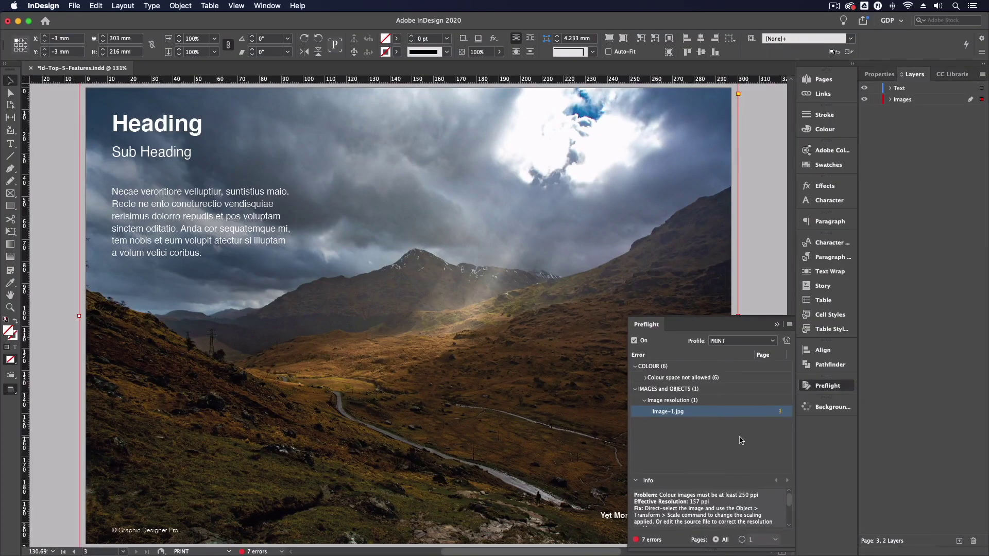
left_click(777, 327)
left_click(764, 296)
key("super+0")
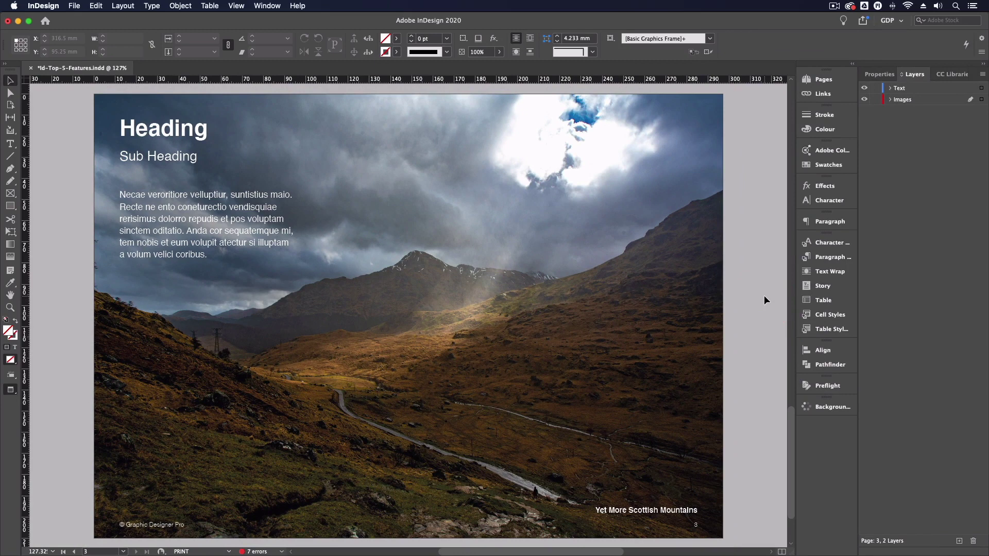
key("alt+super+0")
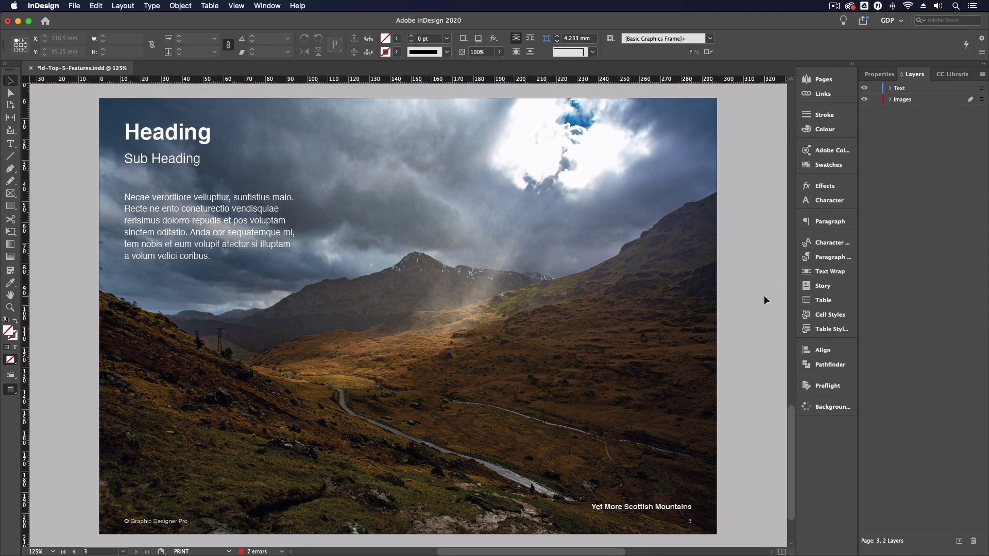
key("super+1")
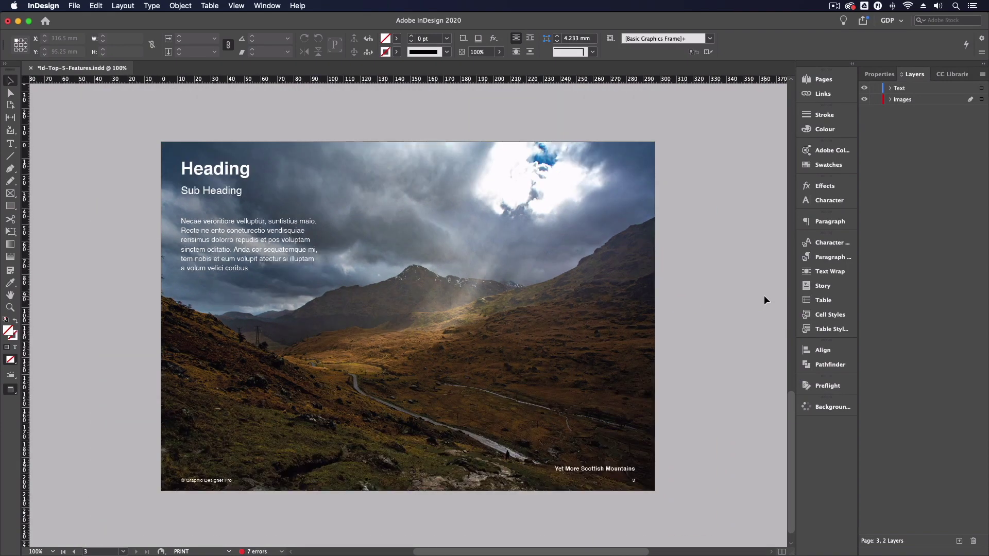